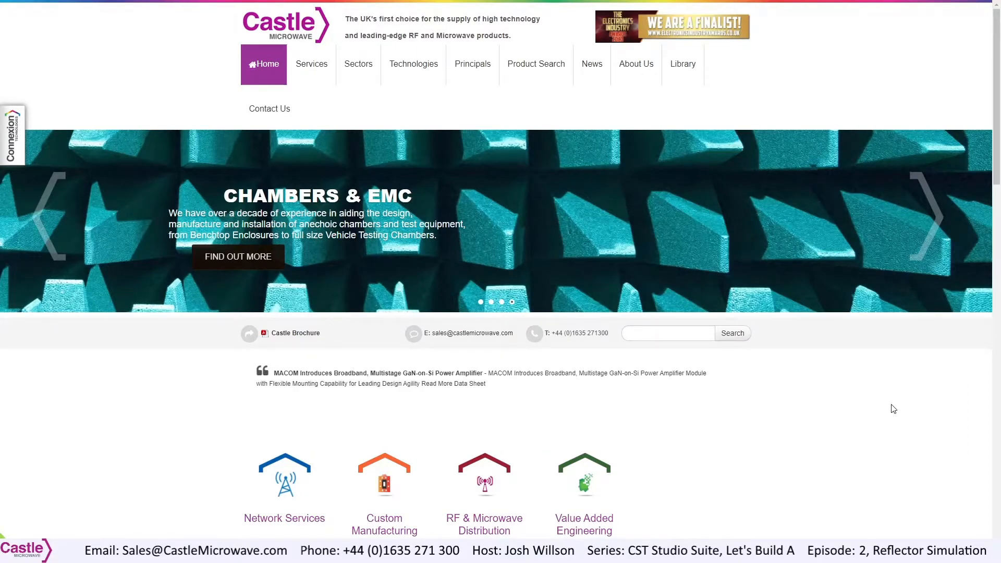
Switch to CST Studio Suite and create a project template for Microwaves & RF/Optical antennas using the Reflector workflow.
key(alt+Tab)
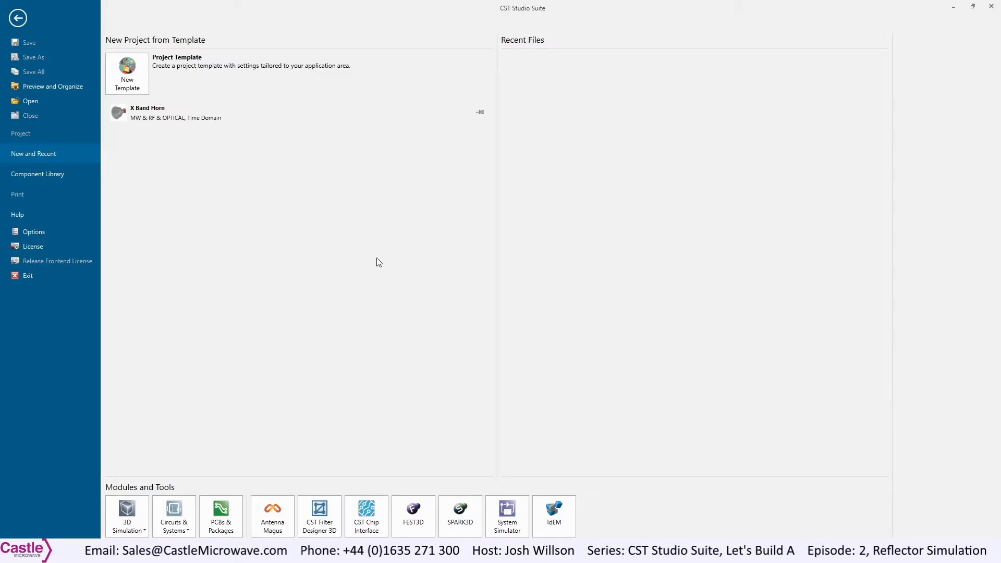
click(147, 69)
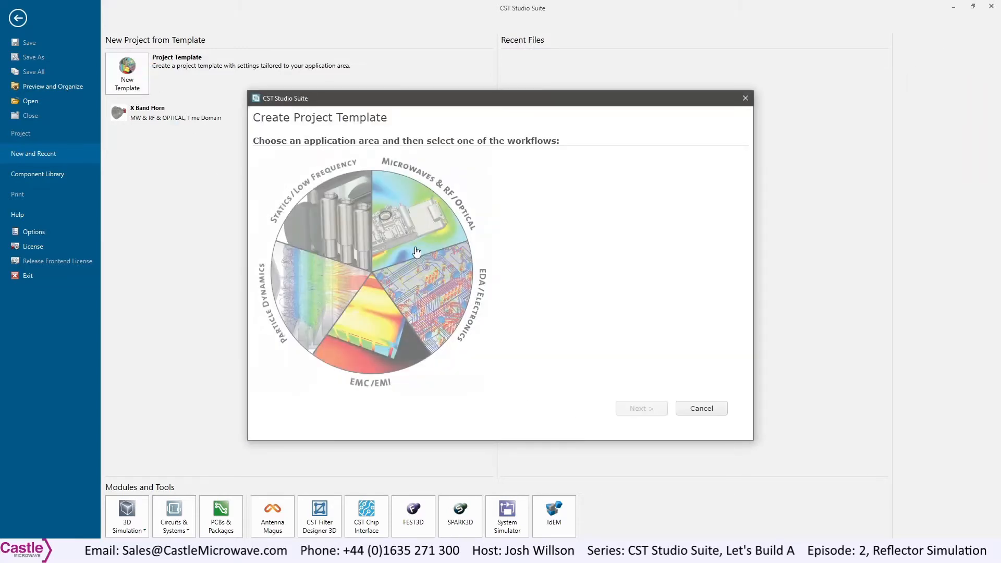
click(422, 254)
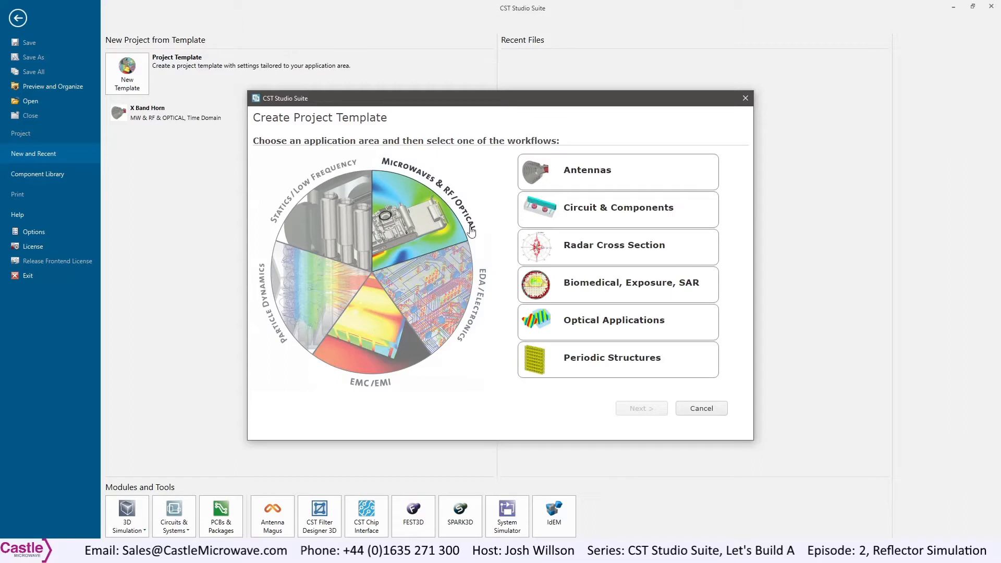
click(528, 179)
click(638, 410)
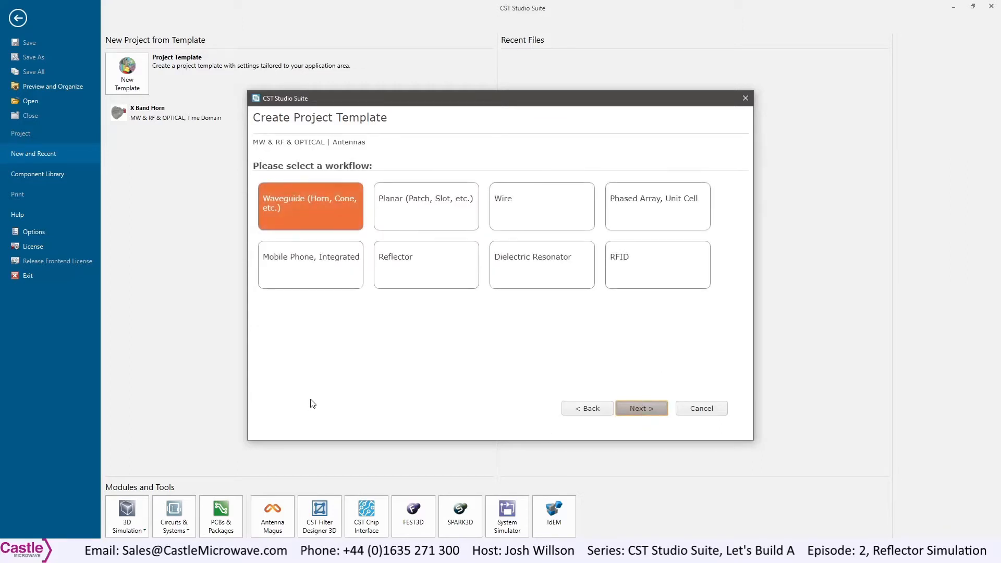
click(403, 282)
click(642, 409)
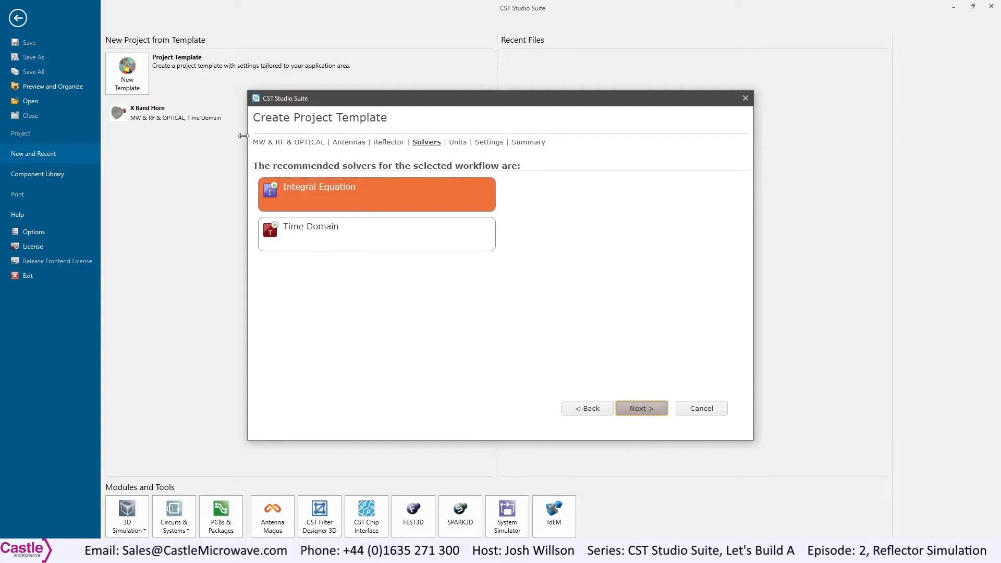
Accept the Integral Equation solver for the template and set the dimension unit to cm.
drag(258, 166, 563, 170)
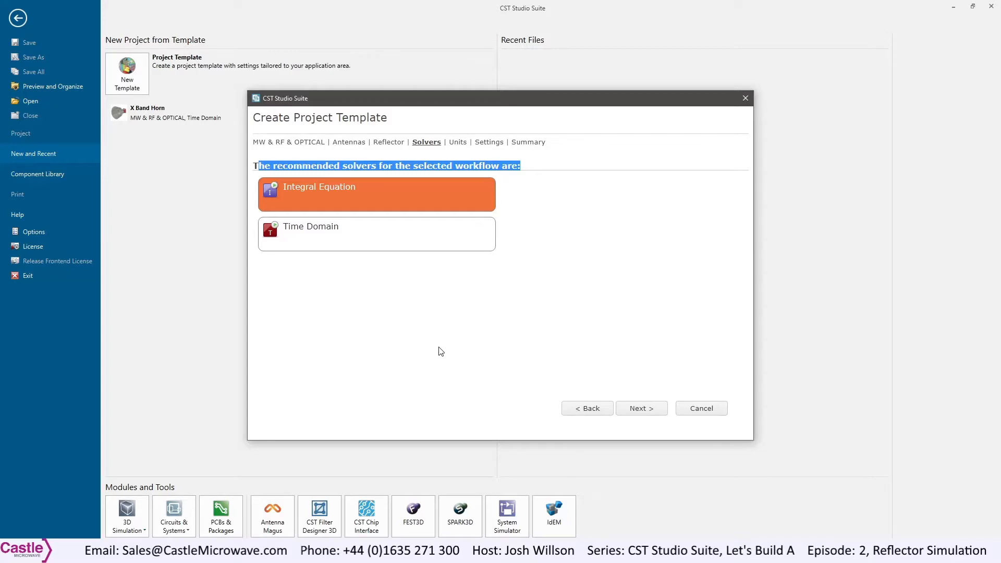
click(561, 344)
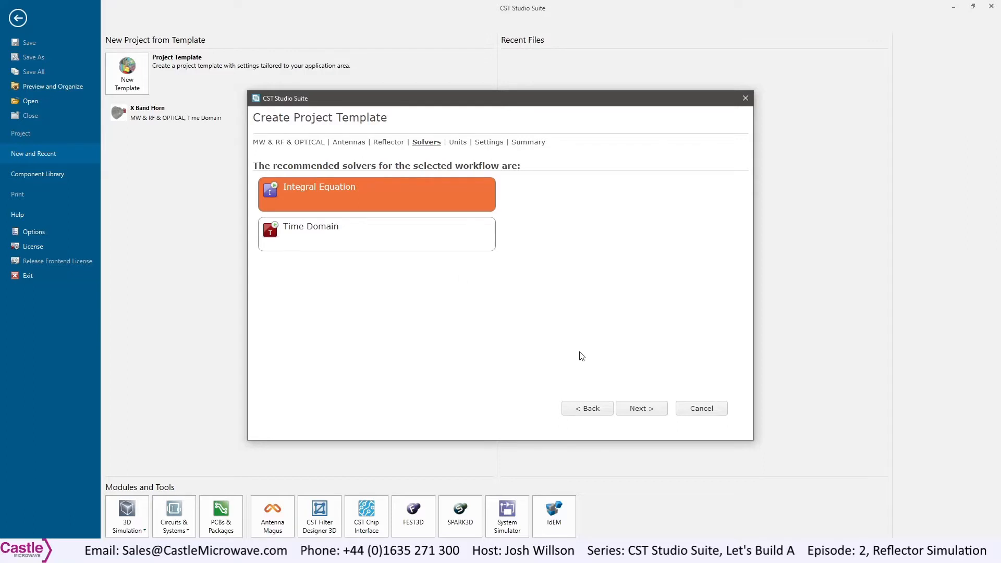
click(645, 408)
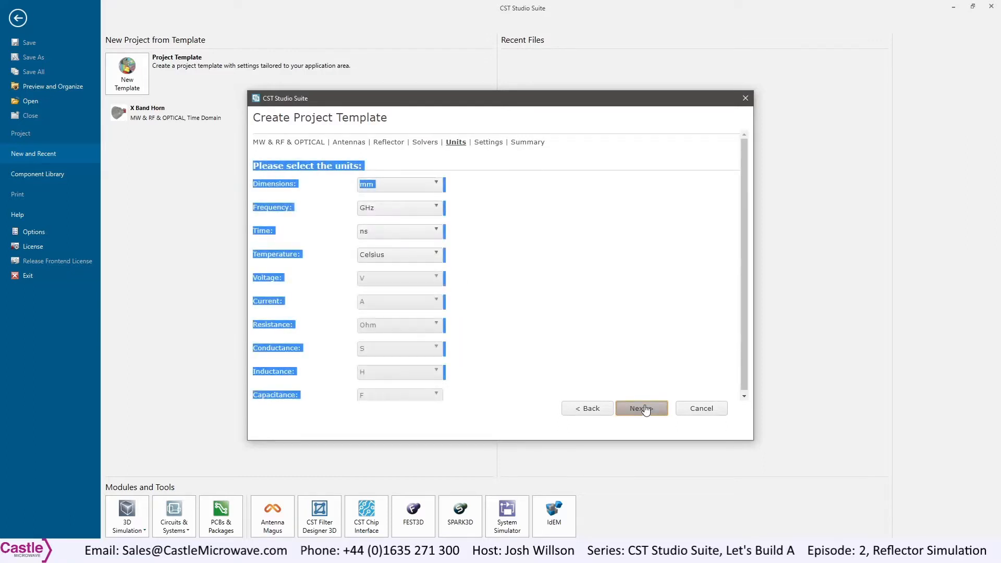
click(372, 188)
click(375, 218)
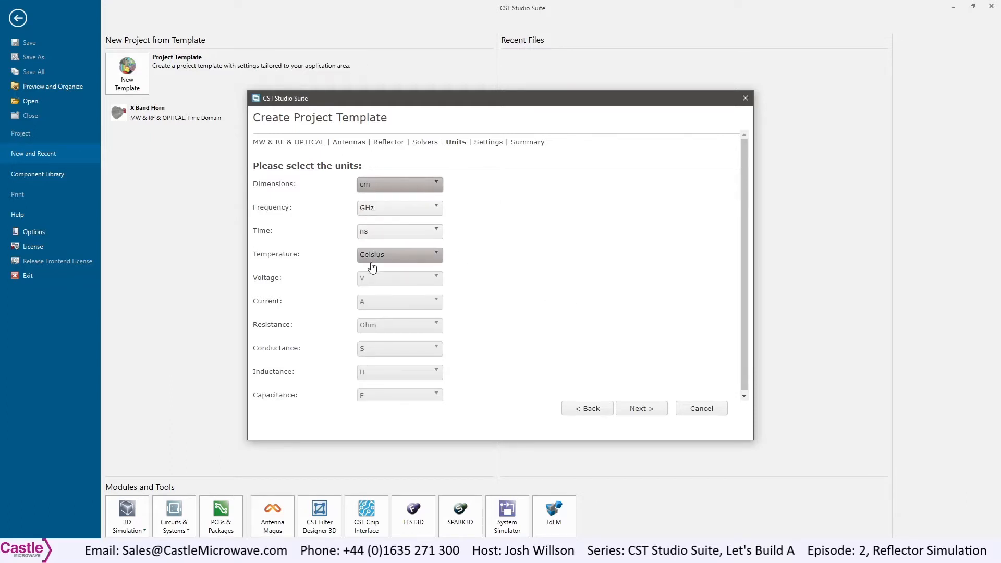
scroll(334, 349, down, 1)
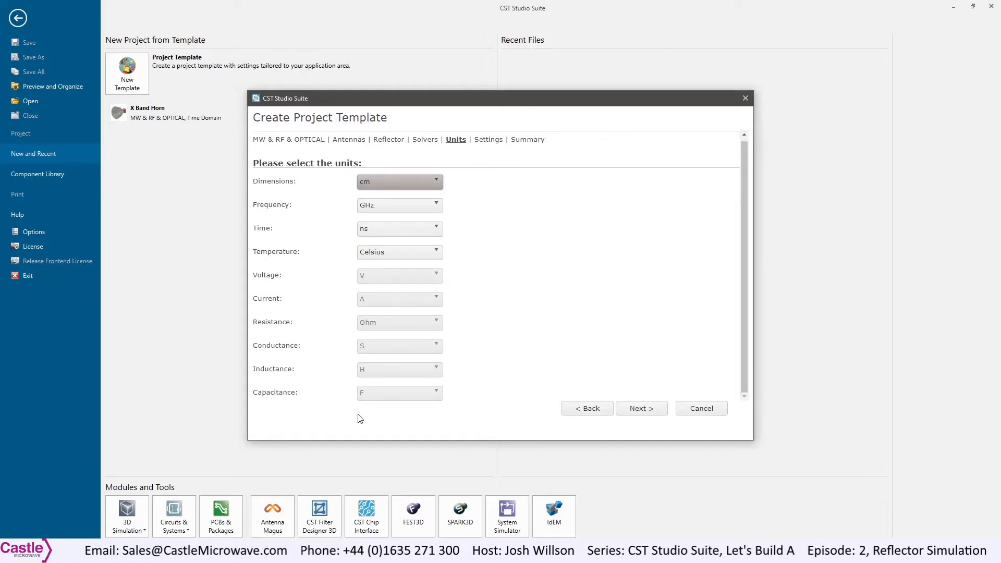
click(644, 410)
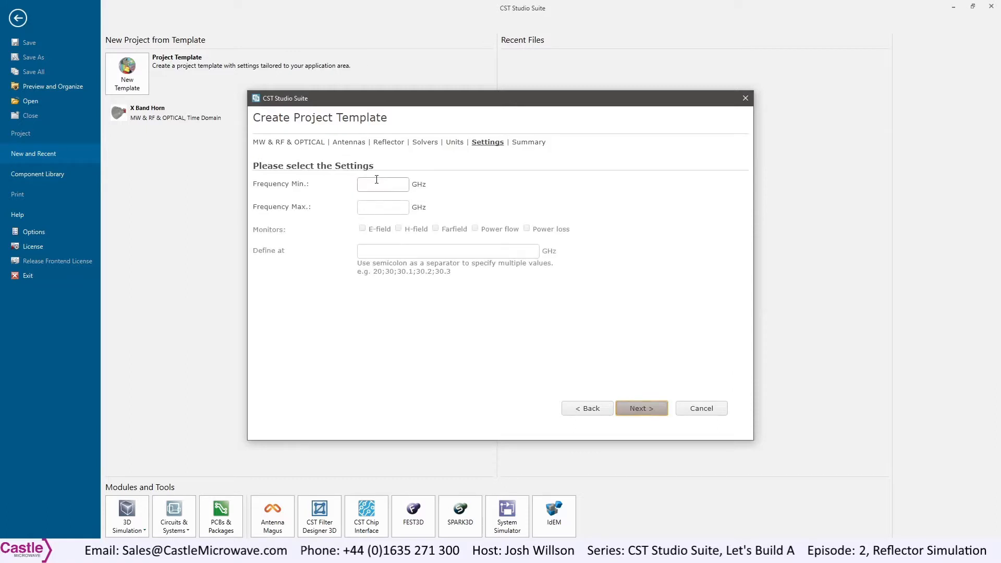
Set the template's frequency range to 9–10 GHz with E-field and farfield monitors defined at 10 GHz.
click(377, 181)
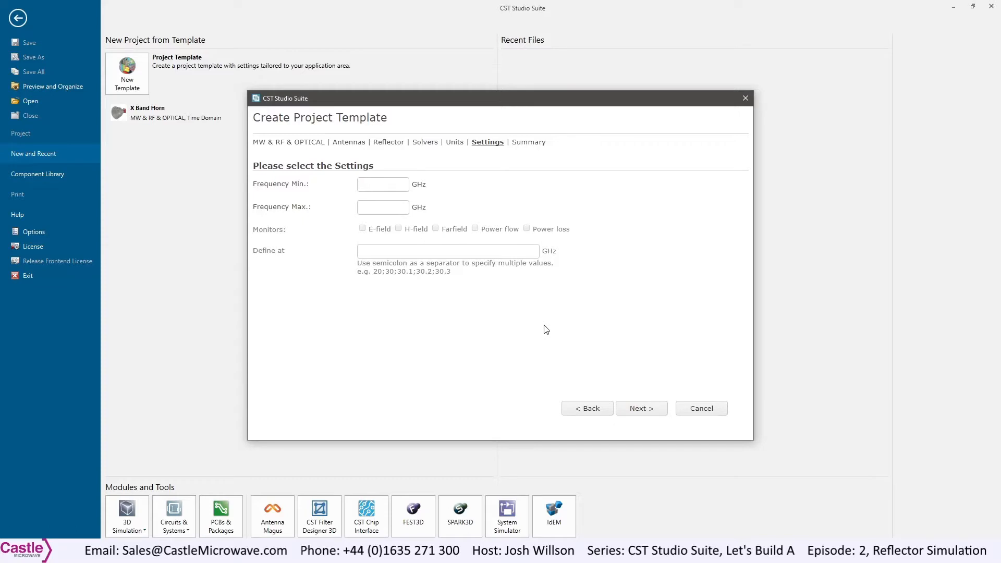
text(9)
key(Tab)
text(10)
click(435, 228)
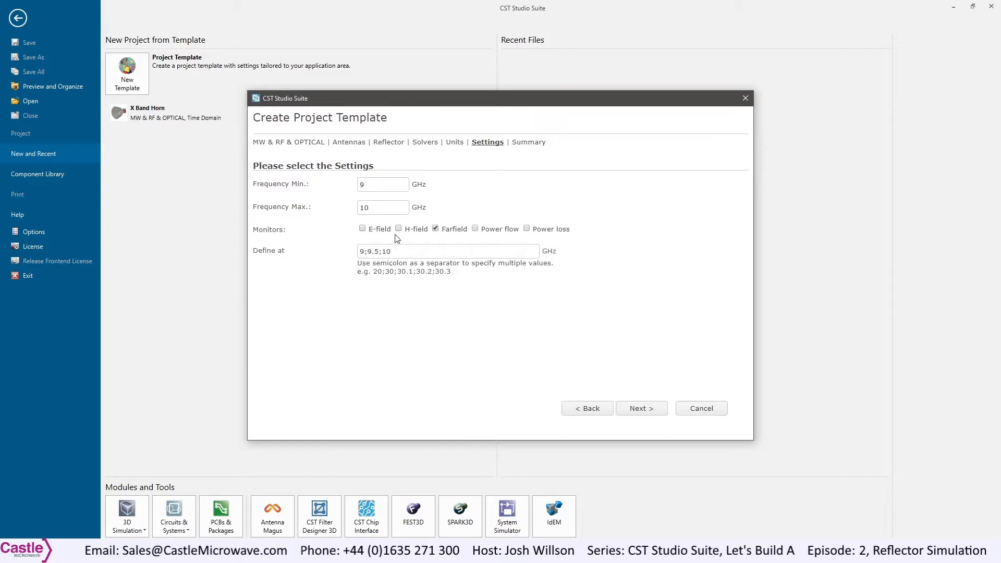
click(362, 229)
drag(418, 251, 258, 261)
text(10)
click(640, 409)
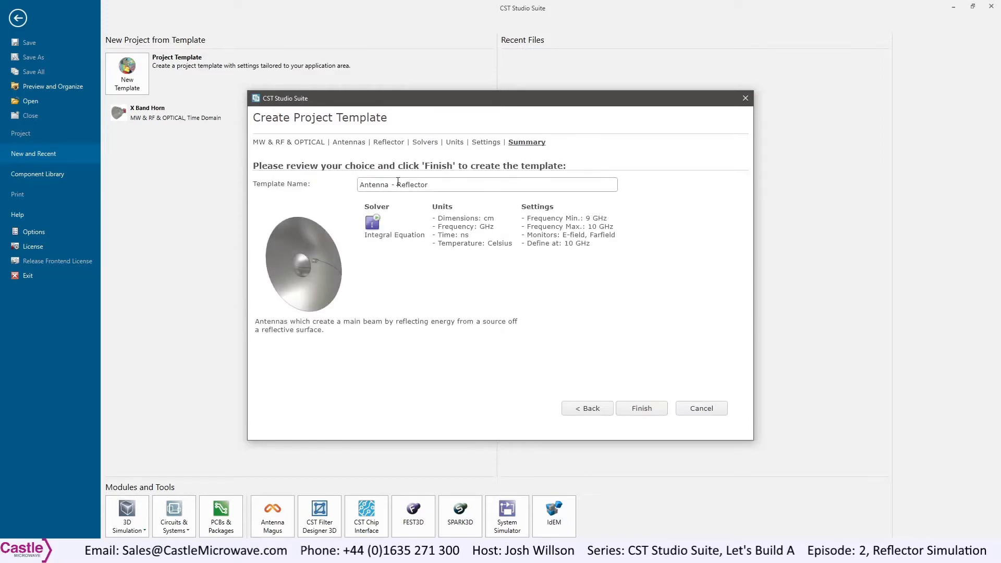
Shorten the template name to Reflector and finish creating the template.
drag(397, 183, 145, 193)
key(BackSpace)
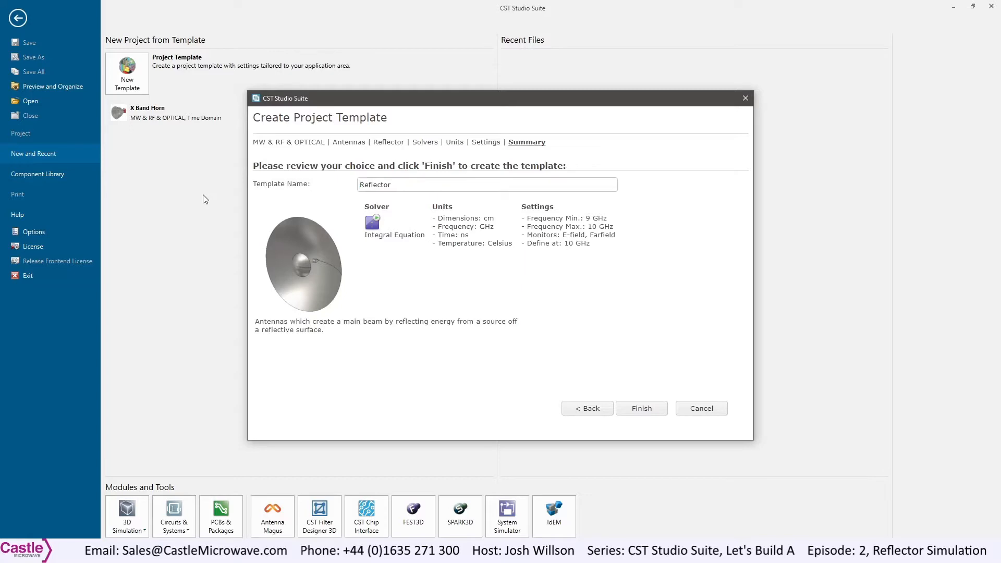
click(642, 410)
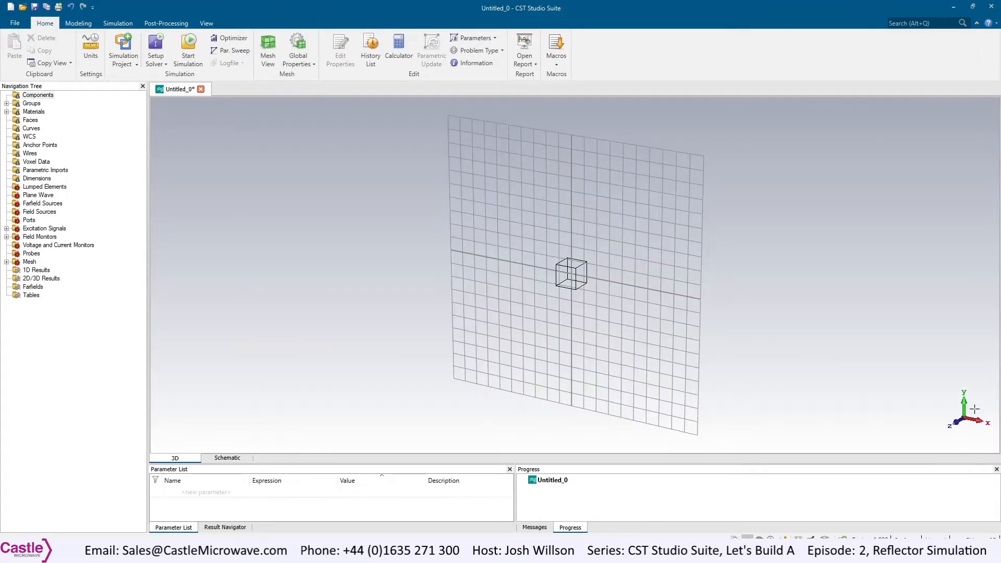
Save the new project as Reflector in the CST Tutorials folder.
key(ctrl+s)
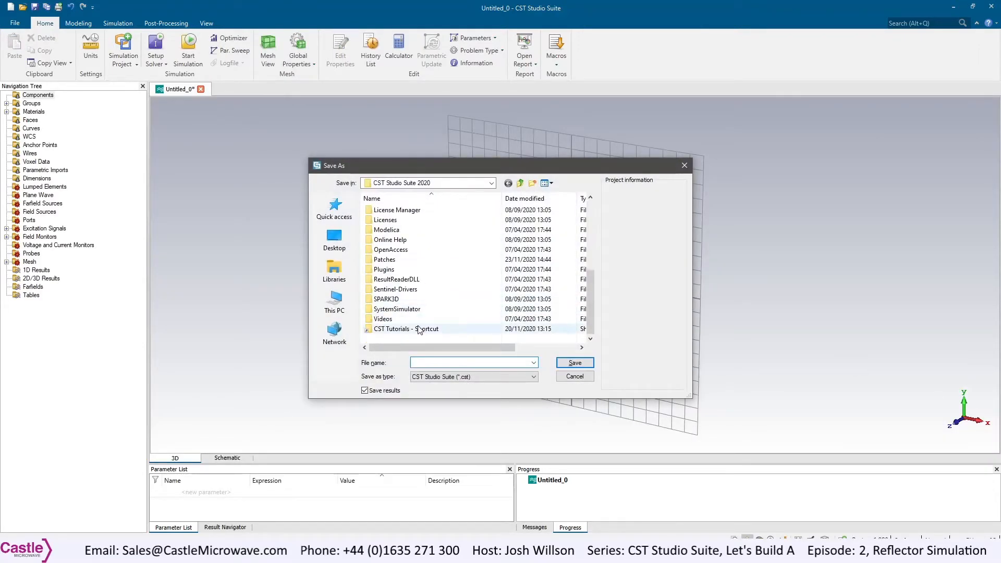
double_click(420, 330)
click(438, 362)
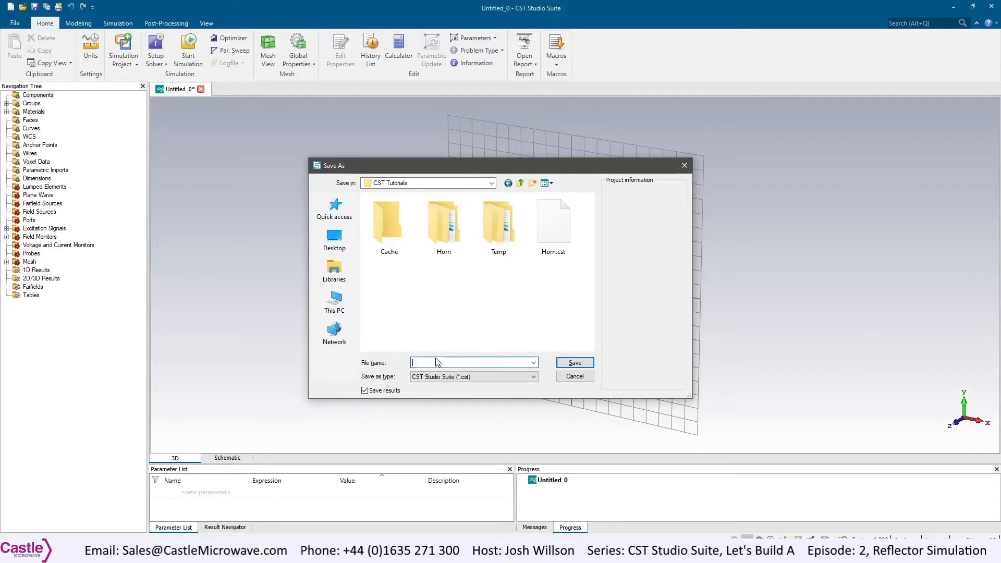
text(Reflector)
click(575, 363)
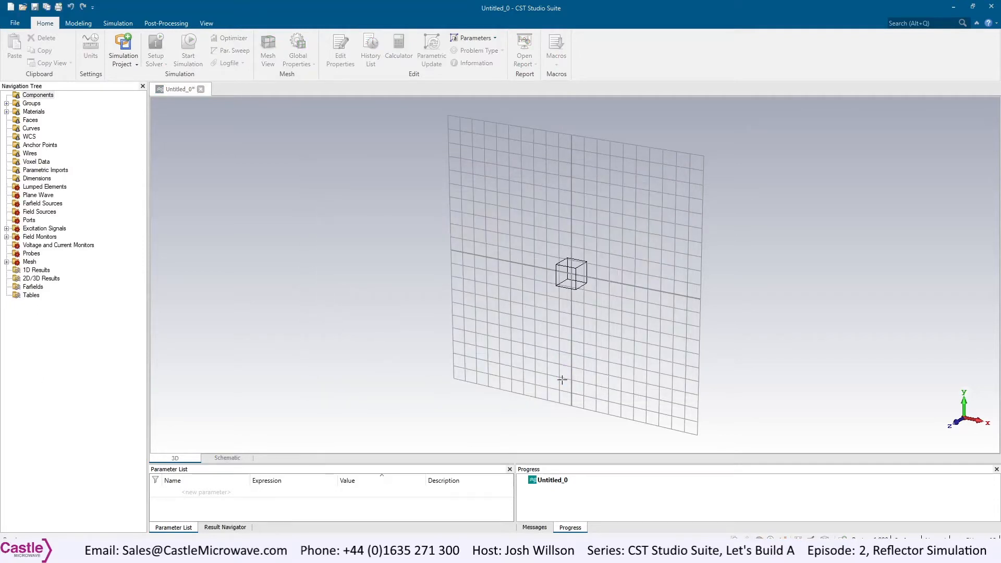
Add a parameter named DishD with the value 50.
scroll(563, 380, down, 2)
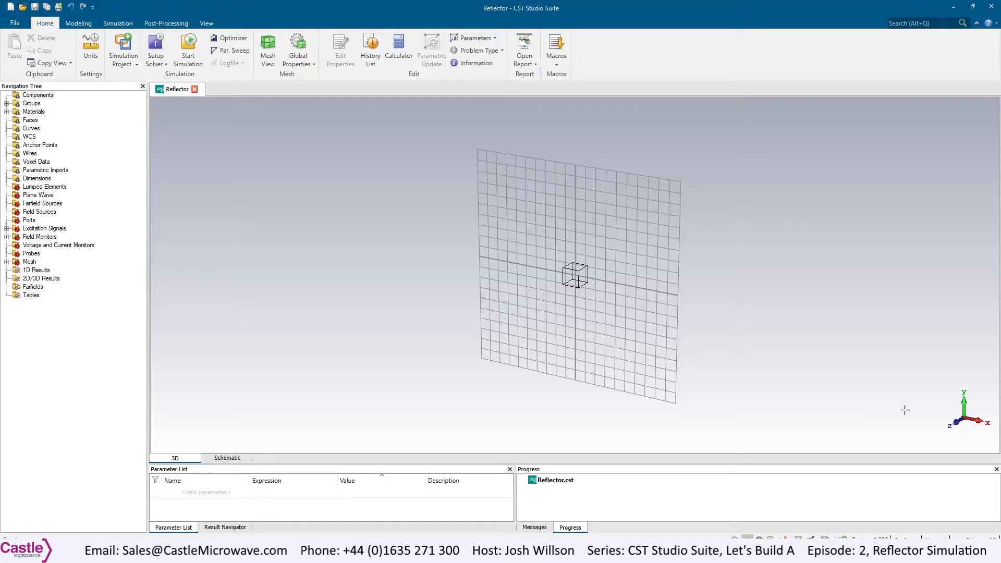
click(193, 493)
text(DishD)
key(Tab)
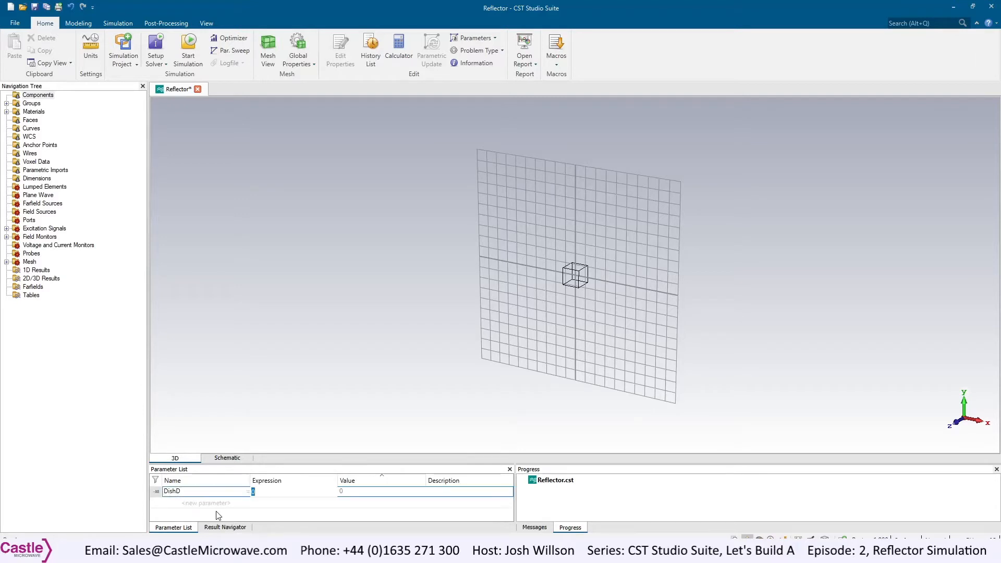
text(50)
key(Return)
Add a parameter named DishF with the value 0.45.
click(219, 503)
click(219, 504)
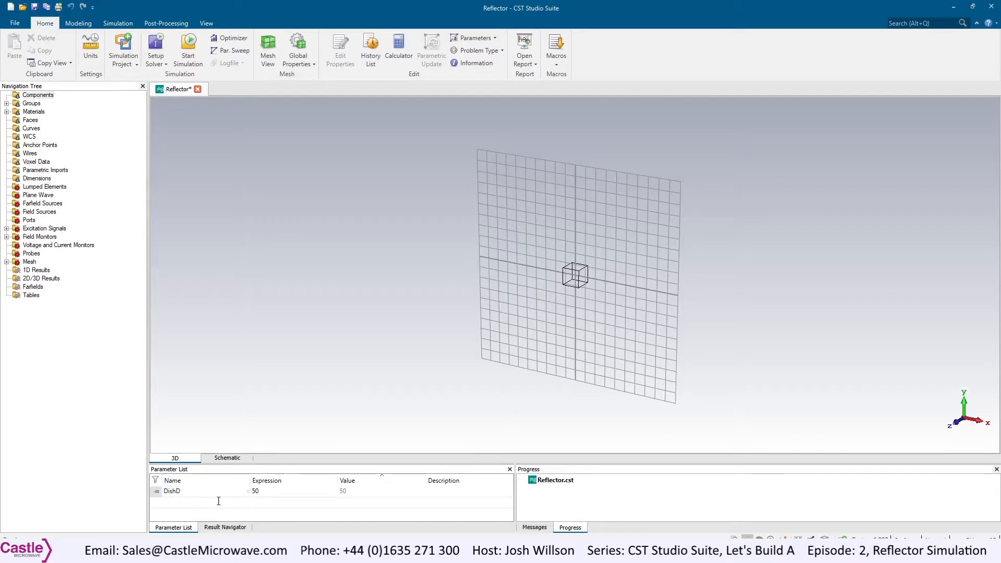
text(DishF)
key(Return)
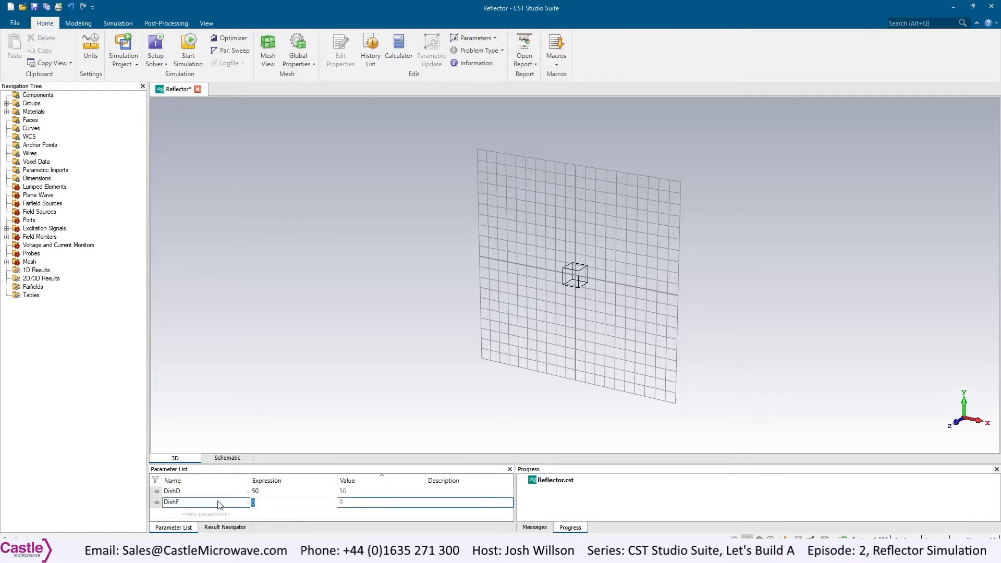
text(0.45)
key(Return)
Run the Reflector dish construction macro and set the reflector diameter to the DishD parameter.
click(561, 61)
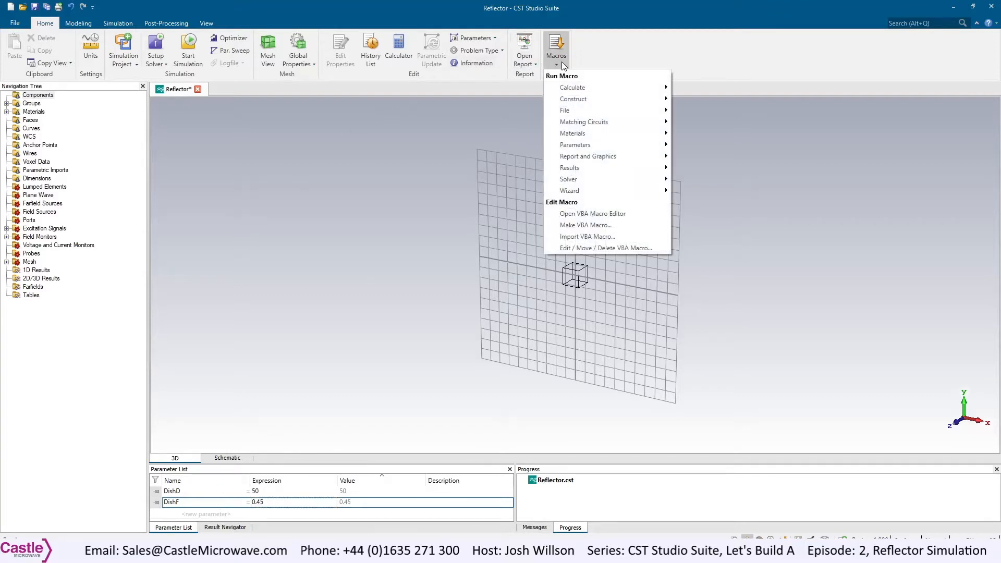
mouse_move(645, 102)
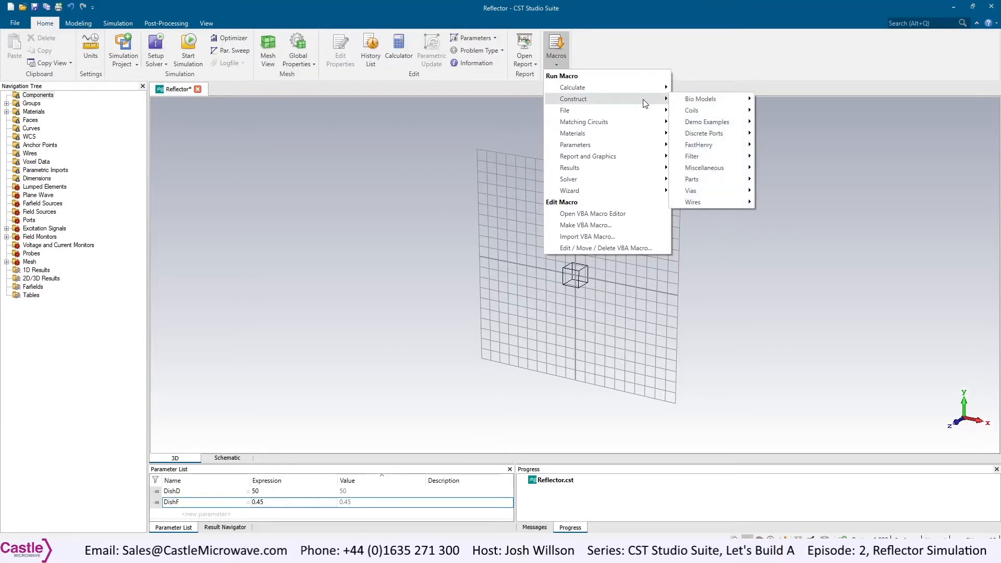
mouse_move(712, 177)
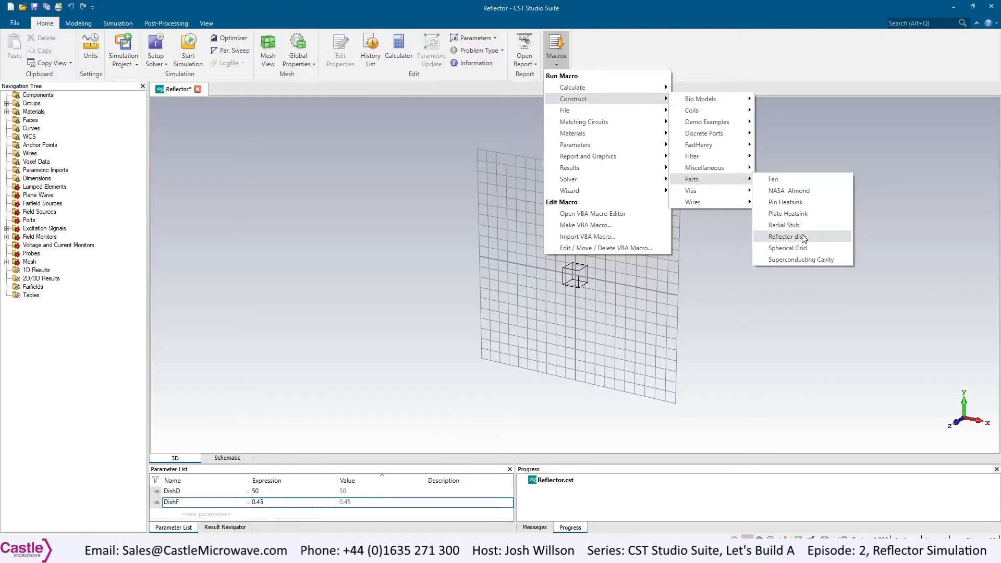
click(804, 237)
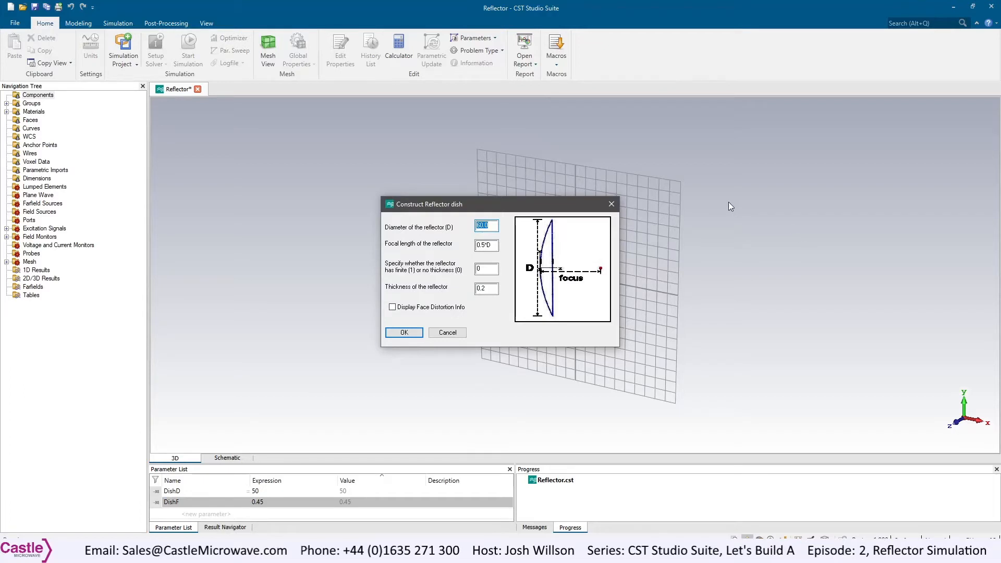
text(di)
key(BackSpace)
key(BackSpace)
text(DishD)
Replace the 0.5 factor in the reflector's focal length with DishF and build the dish.
key(Tab)
key(Left)
key(Delete)
key(Delete)
key(Delete)
key(Delete)
text(DishF)
click(402, 332)
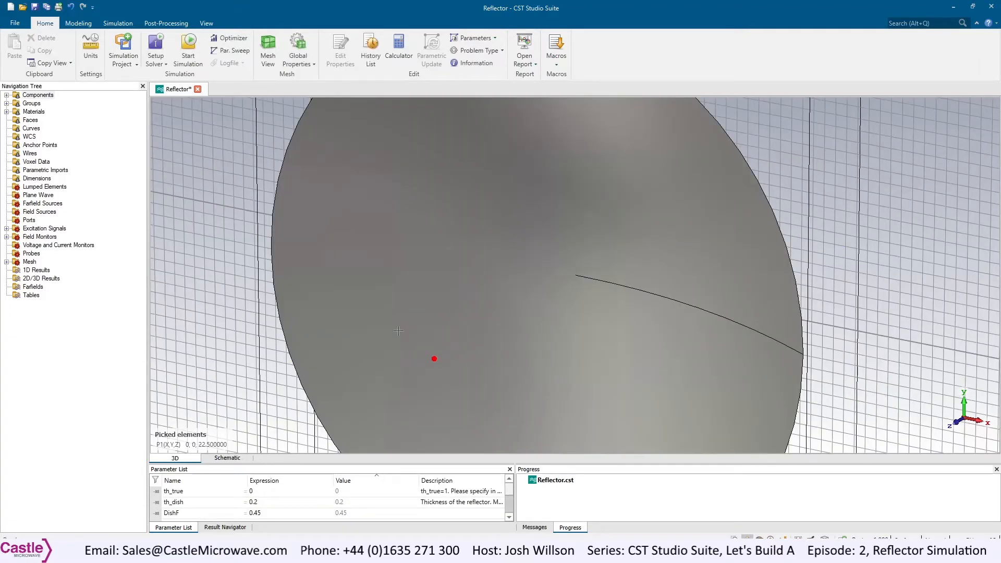
scroll(398, 330, down, 4)
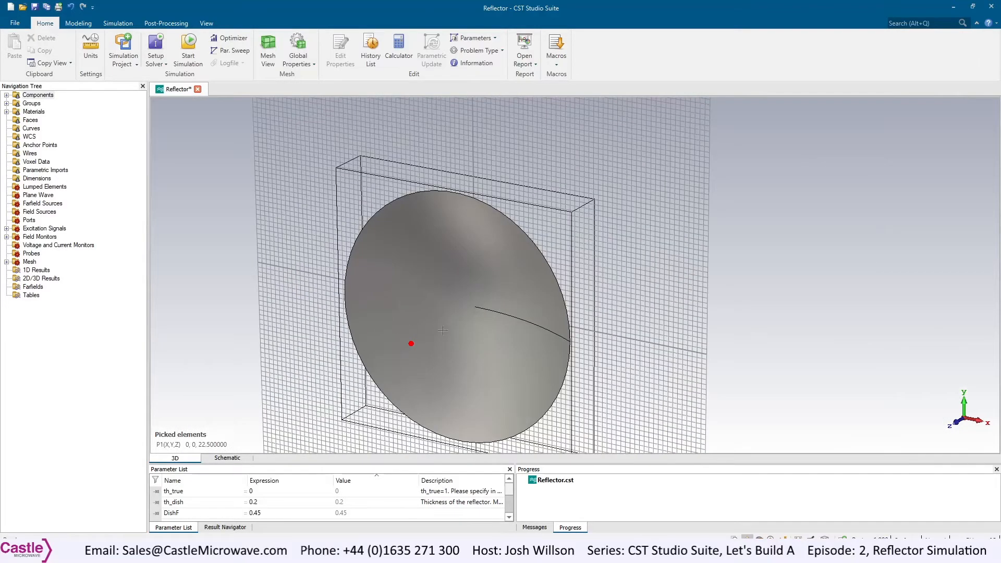
middle_drag(457, 326, 440, 297)
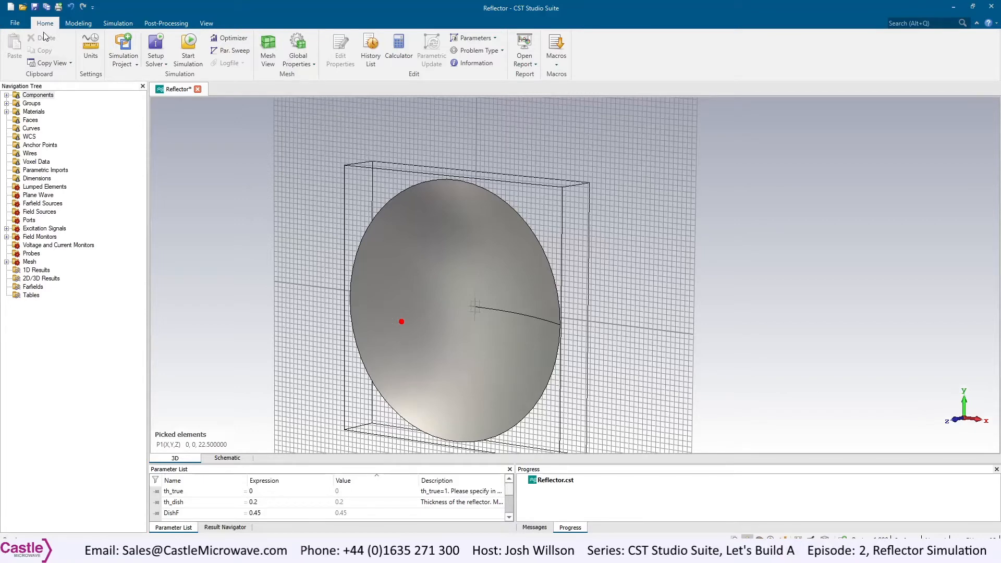
Create a new Circuits & Systems assembly project alongside the Reflector project.
click(17, 23)
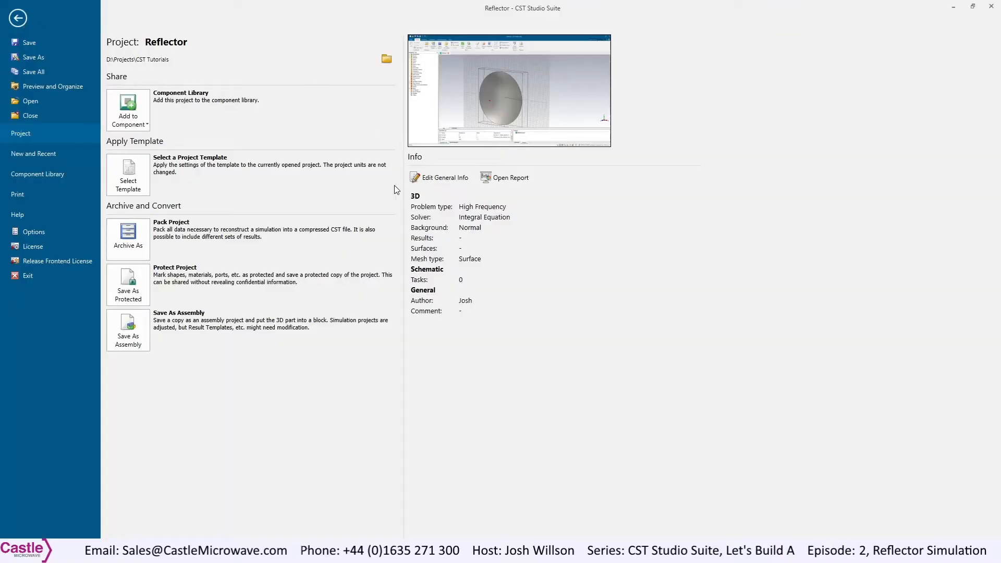
click(38, 152)
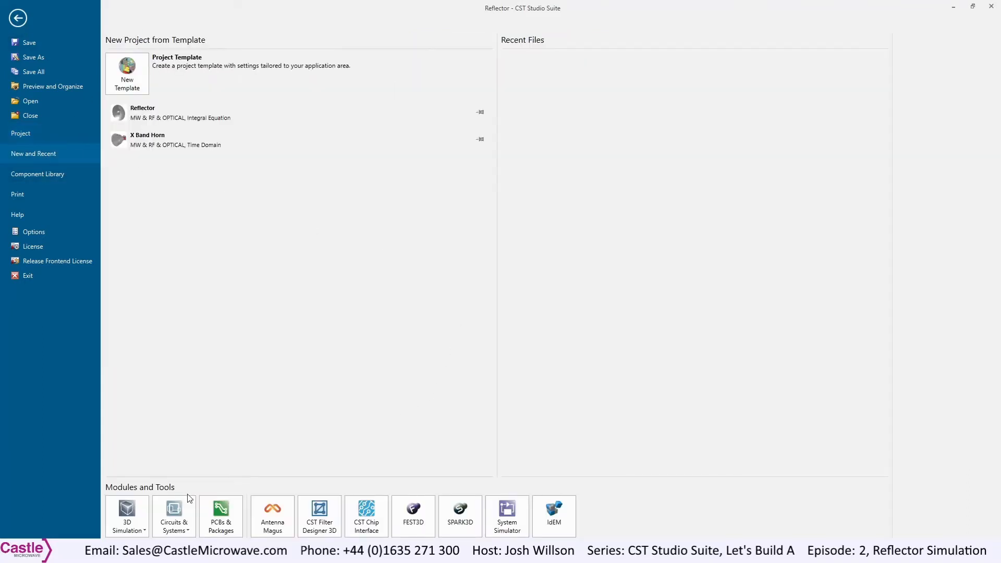
click(165, 528)
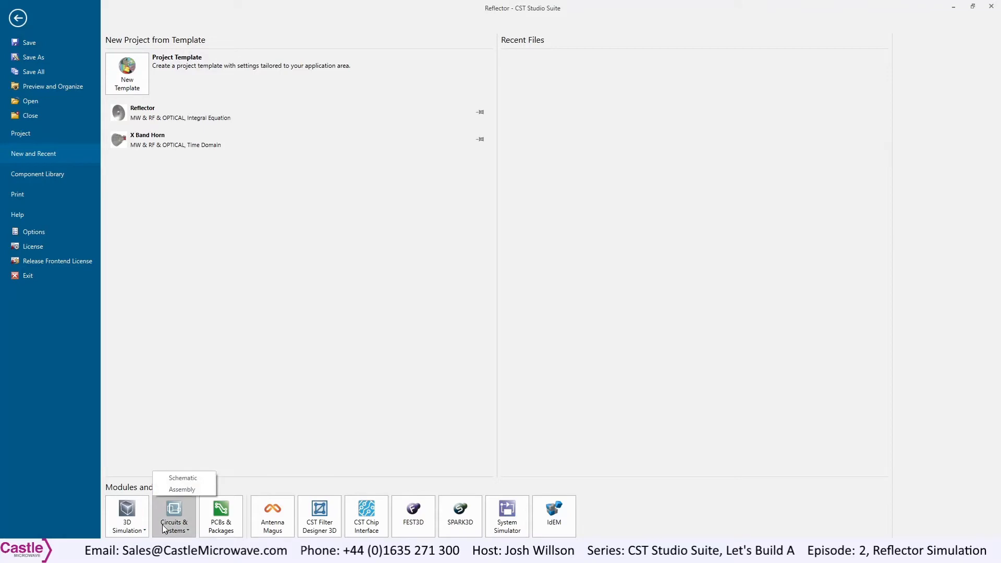
click(175, 490)
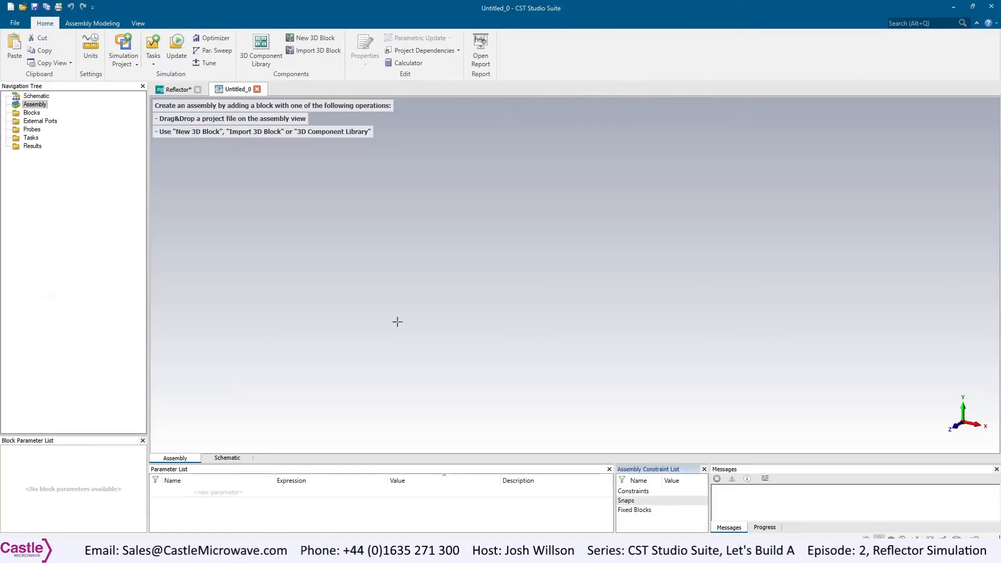
Save the assembly project as SAM_Horn_Reflector in the CST Tutorials folder.
key(ctrl+s)
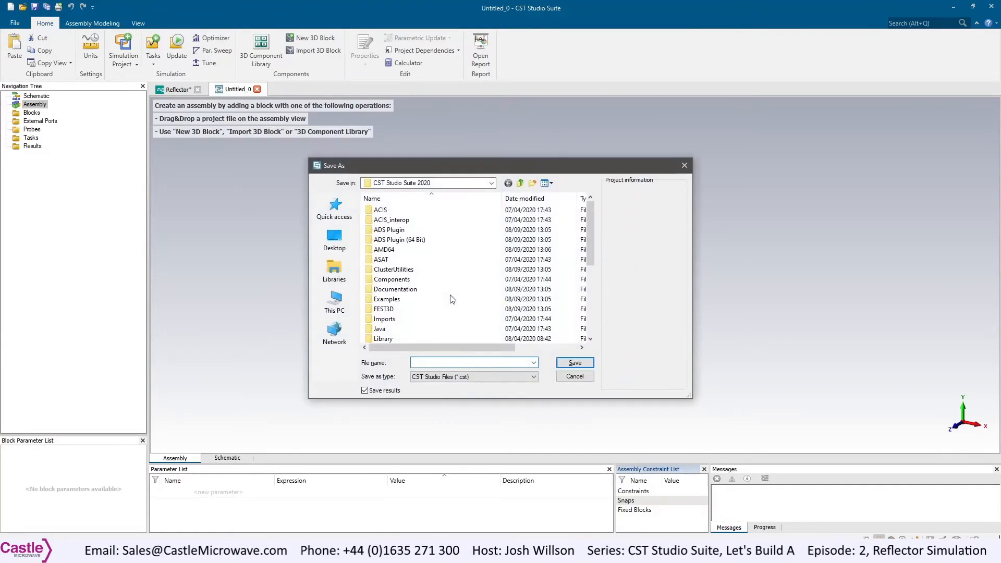
text(SAM)
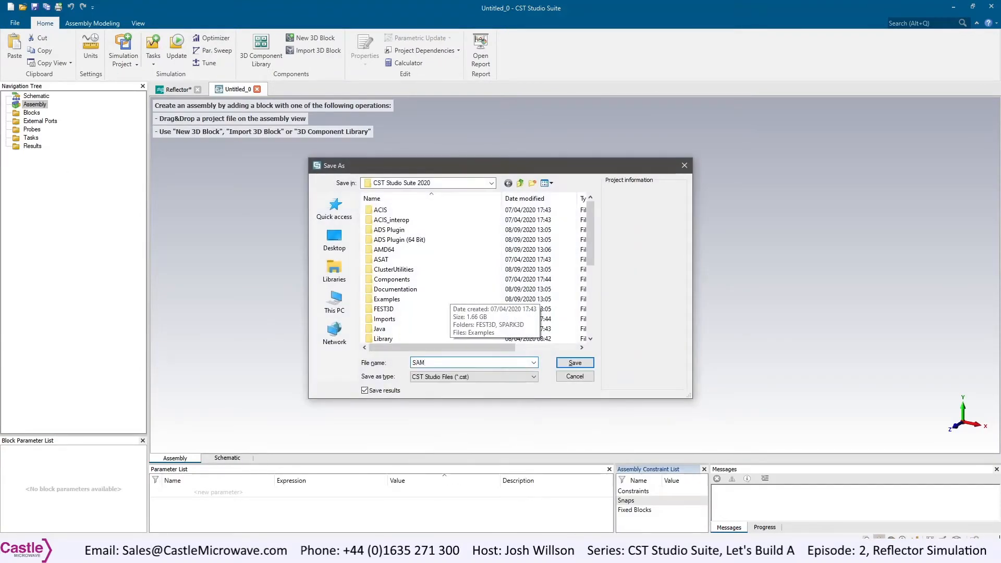
text(_Hom)
text(_Reflector)
scroll(451, 298, down, 5)
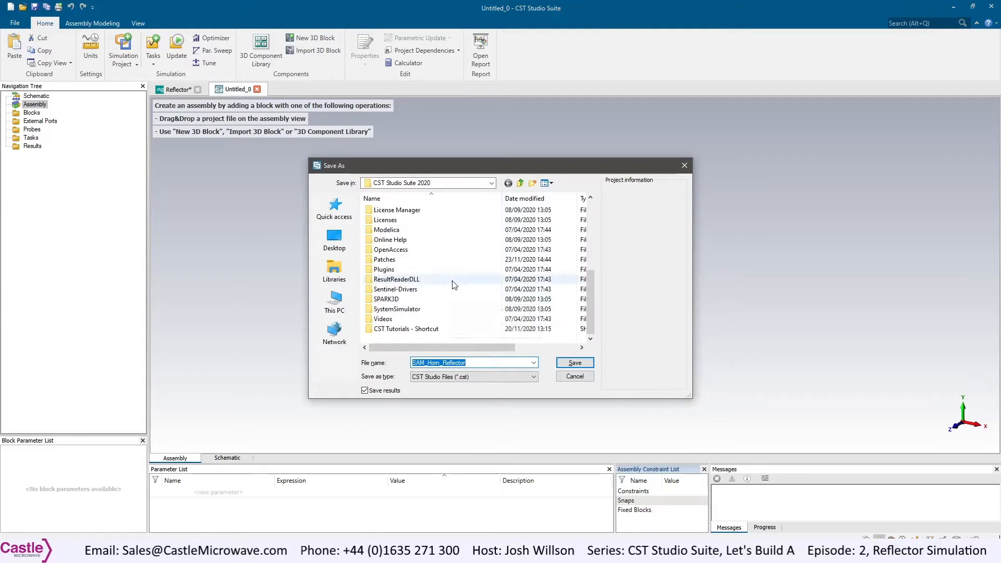
double_click(434, 328)
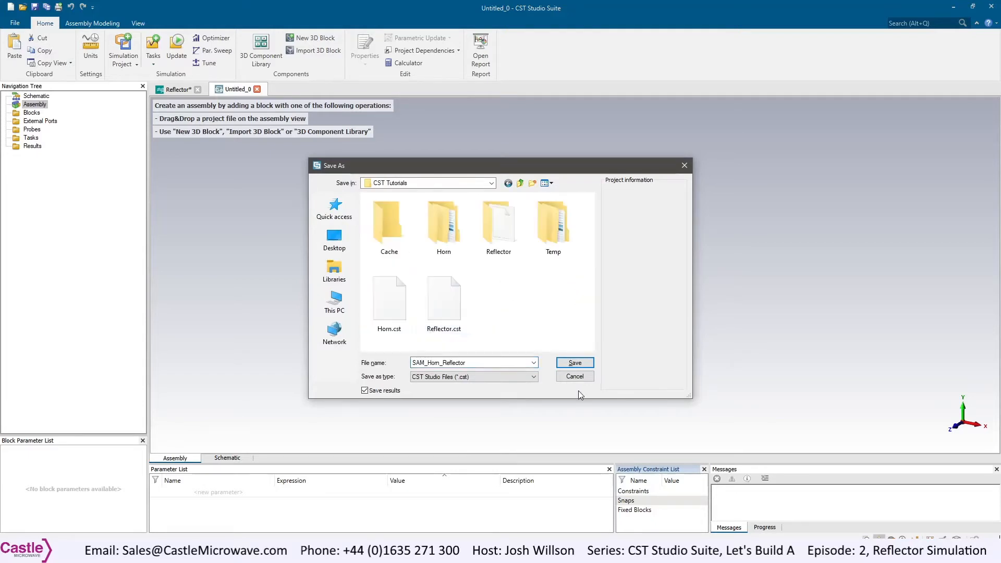
click(576, 364)
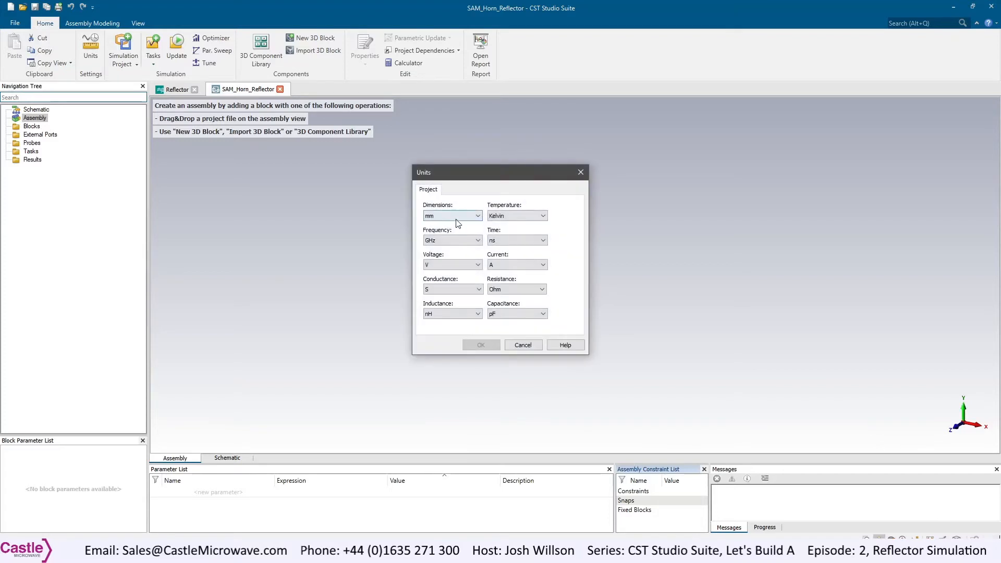
Set the assembly project's dimension unit to cm.
click(455, 219)
click(452, 232)
click(481, 344)
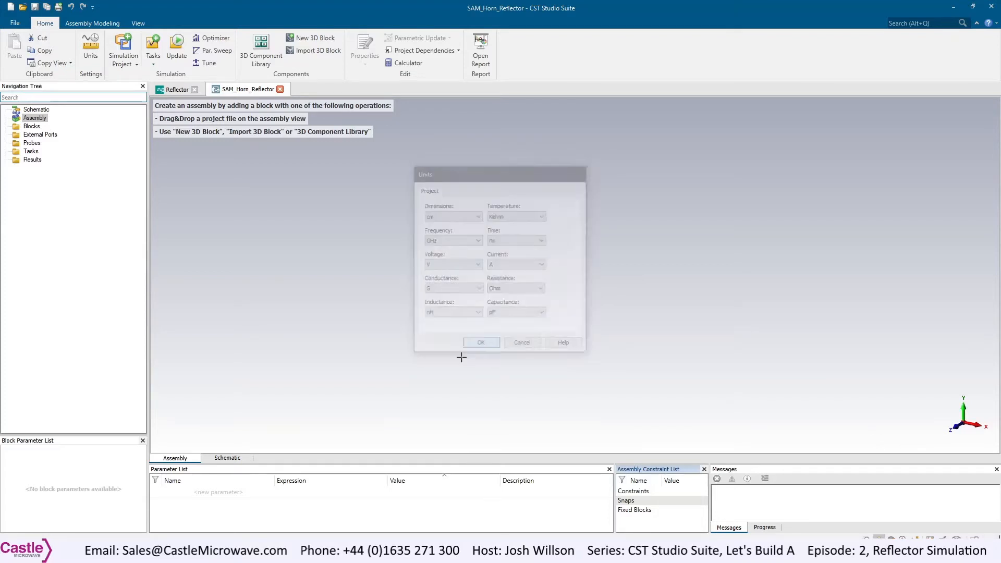
Add a parameter named DishFocus with the value 22.5 and save the project.
click(217, 493)
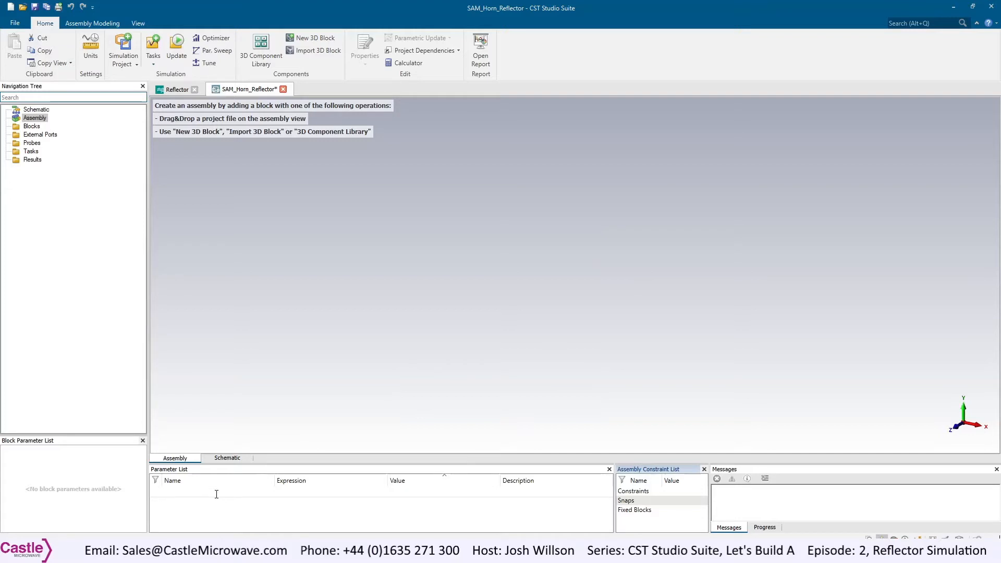
text(DishFocus)
key(Tab)
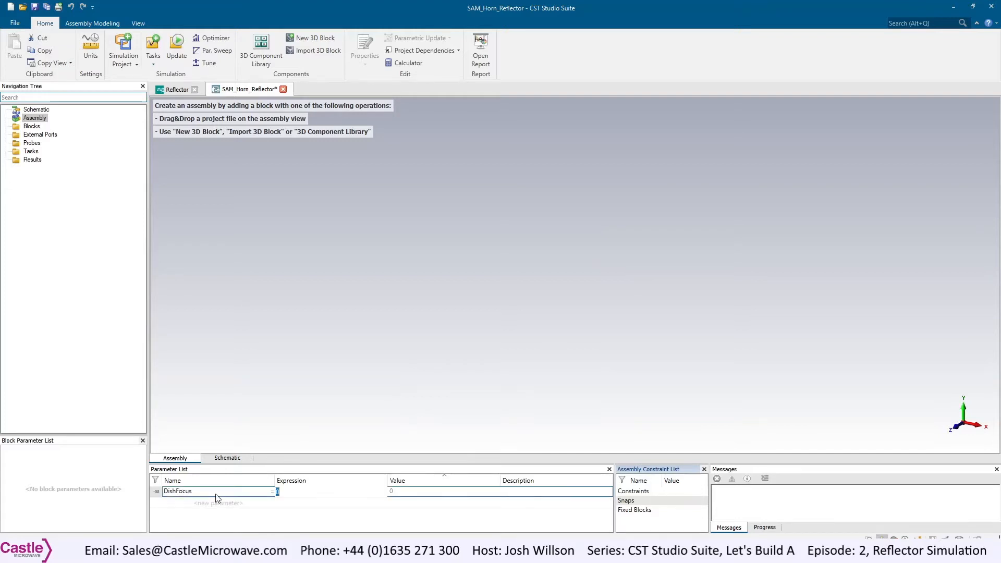
text(22.5)
key(Return)
key(ctrl+s)
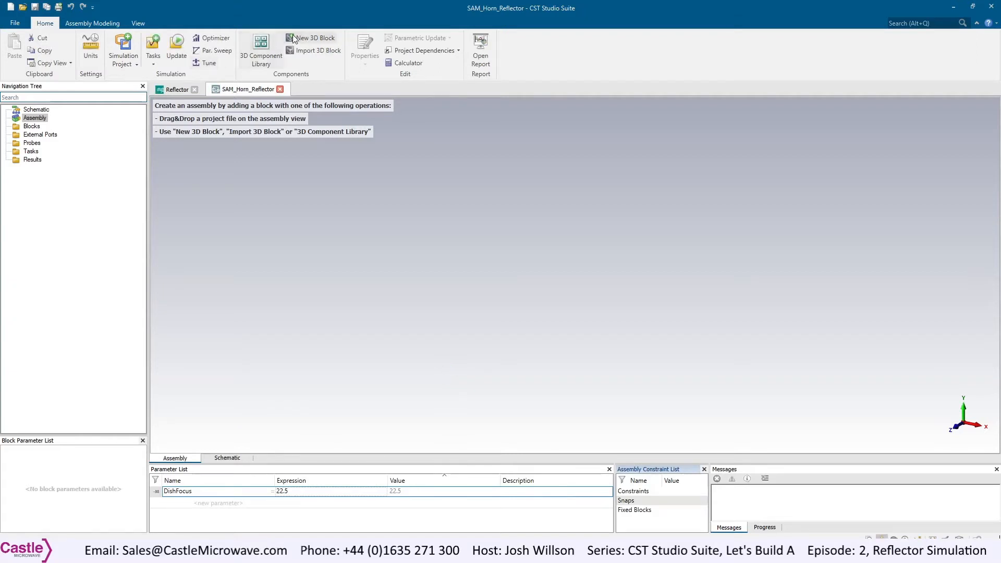
Import Horn.cst from the CST Tutorials folder into the assembly as a 3D block.
click(303, 51)
scroll(426, 271, down, 3)
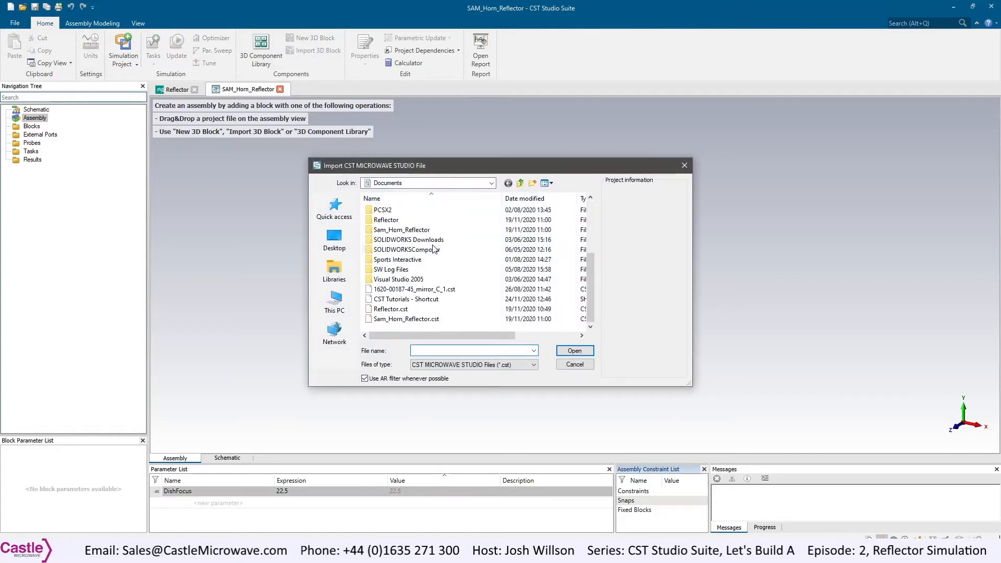
double_click(405, 299)
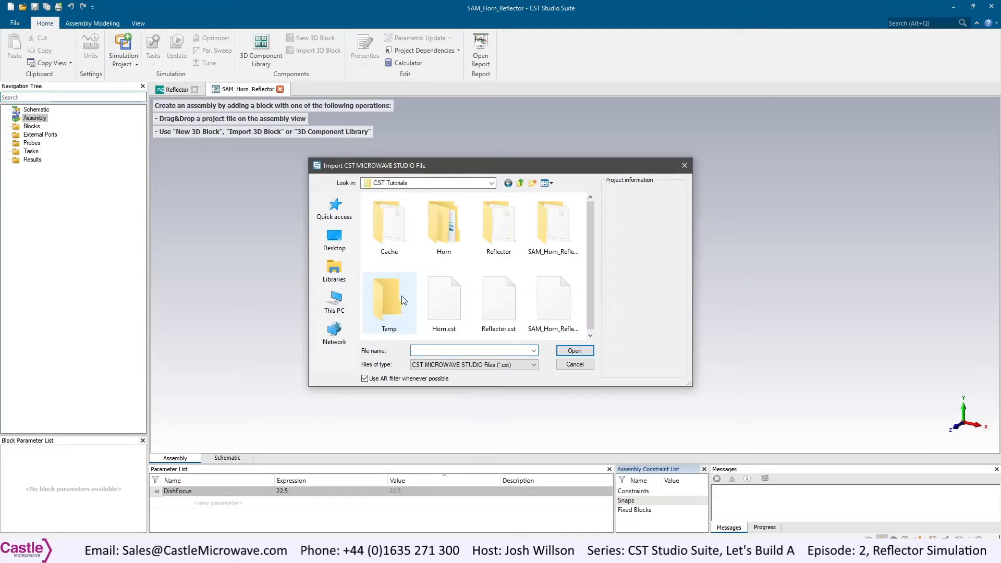
click(436, 310)
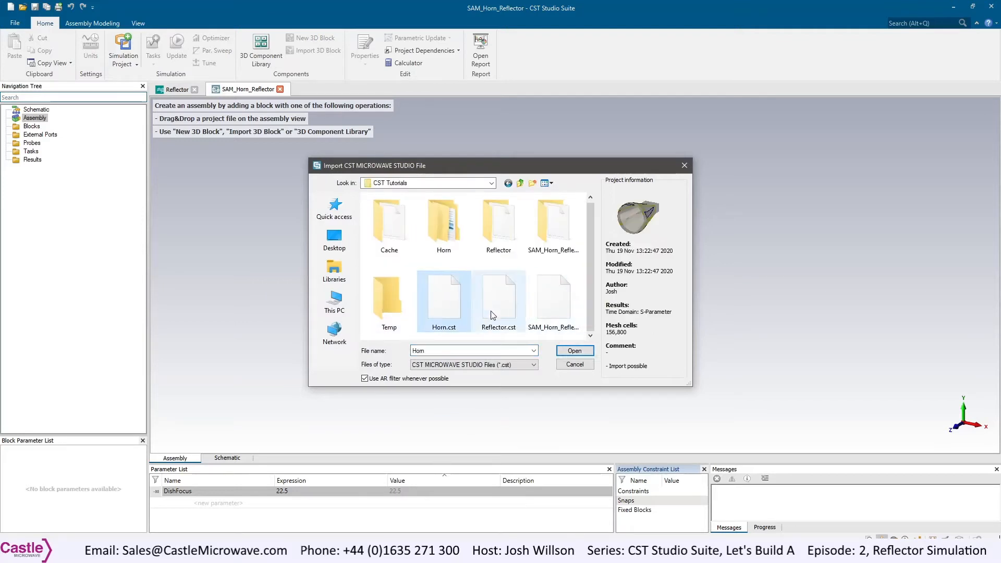
click(493, 311)
click(463, 317)
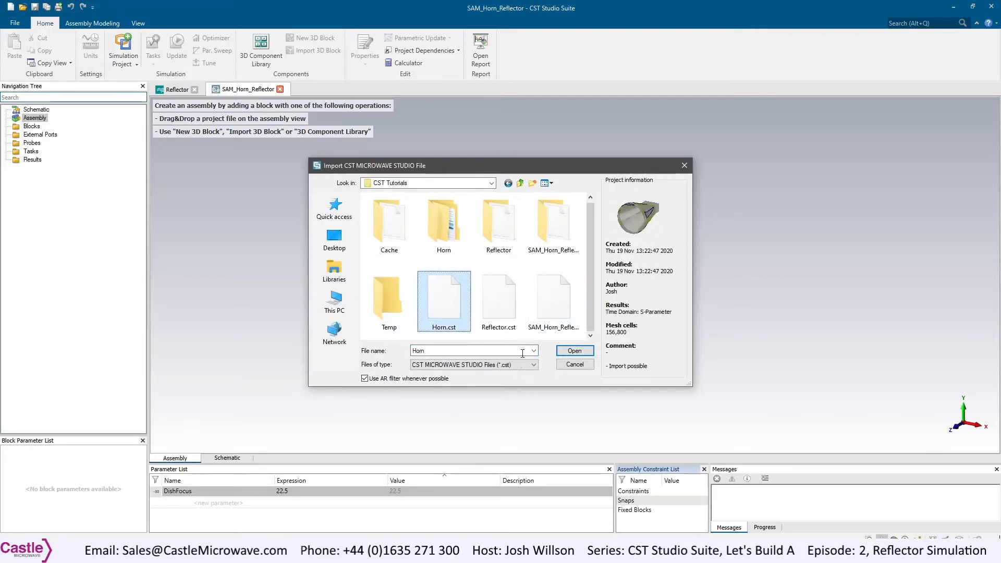
click(490, 302)
click(454, 309)
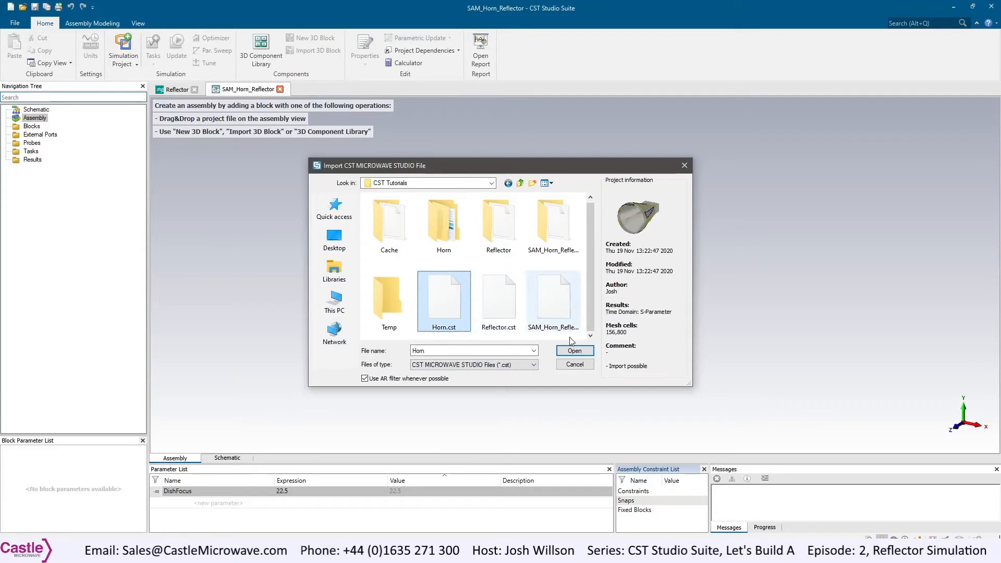
click(575, 351)
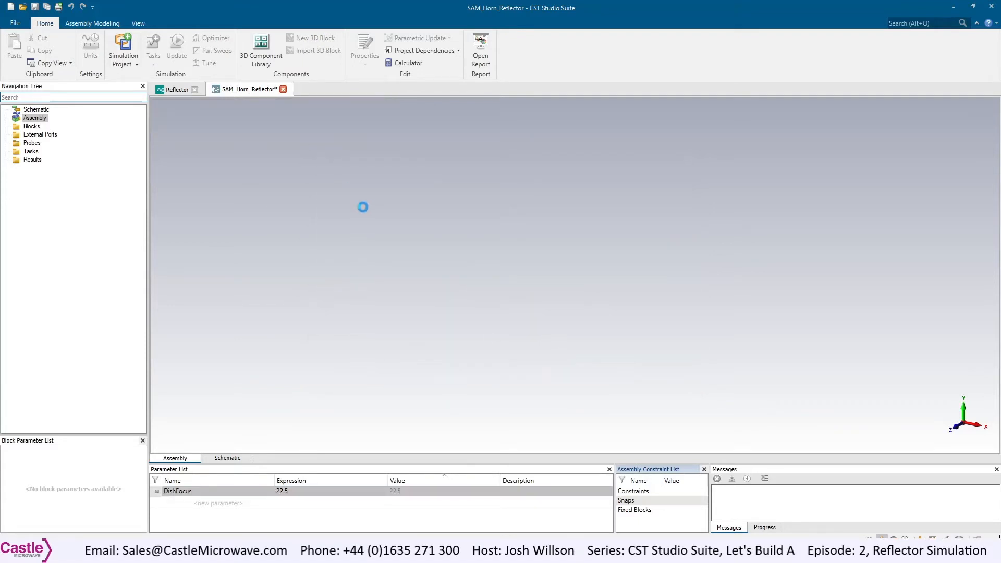
Import Reflector.cst into the assembly as a second 3D block and save the project.
click(316, 51)
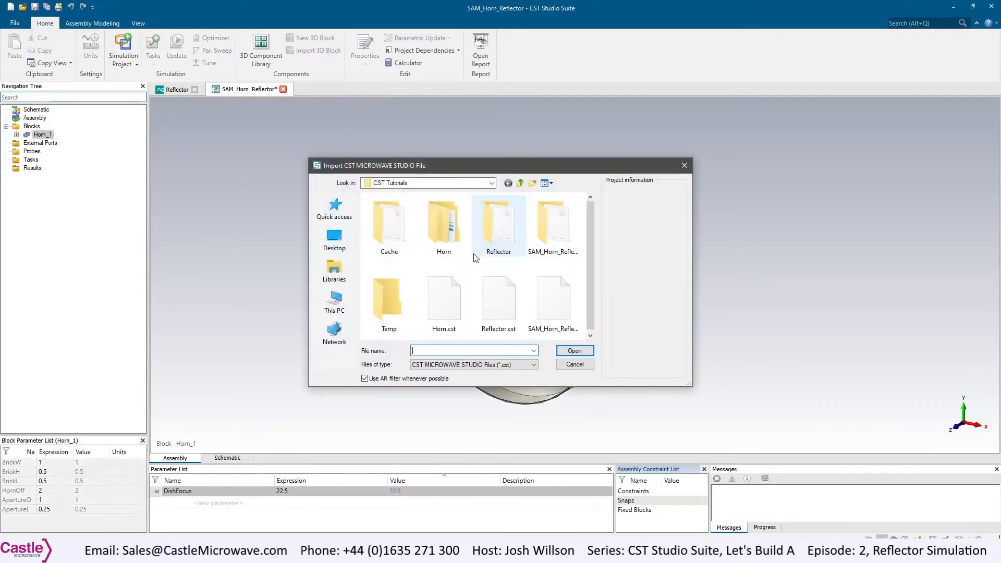
double_click(499, 298)
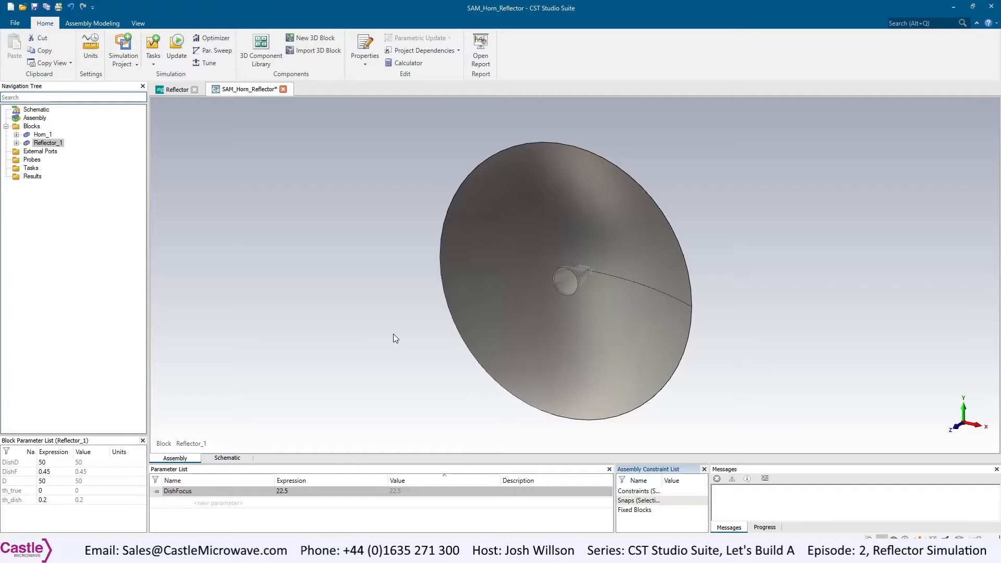
key(ctrl+s)
Start an absolute transform of the Horn_1 block and set its rotation about Y to 180 degrees.
click(41, 134)
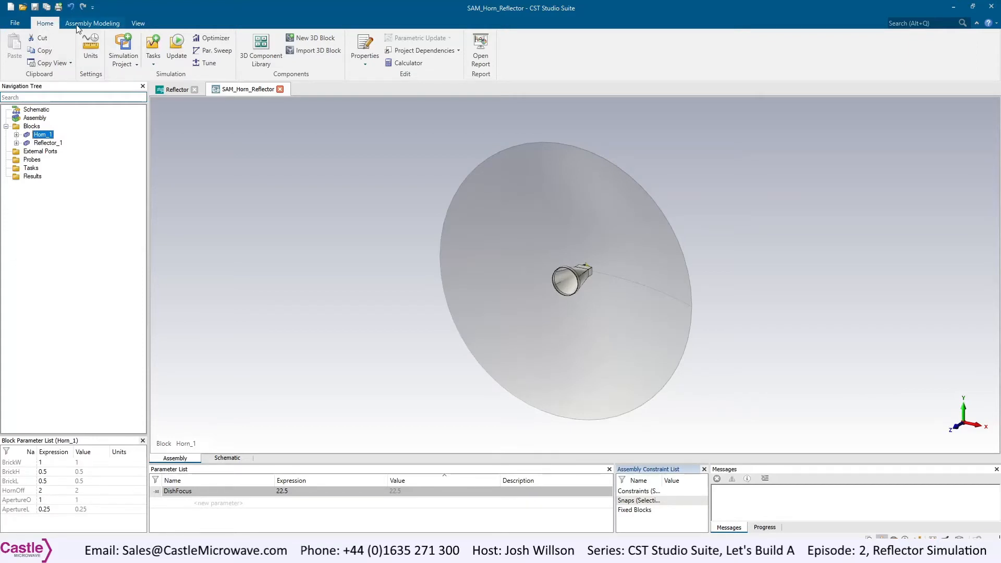
click(92, 23)
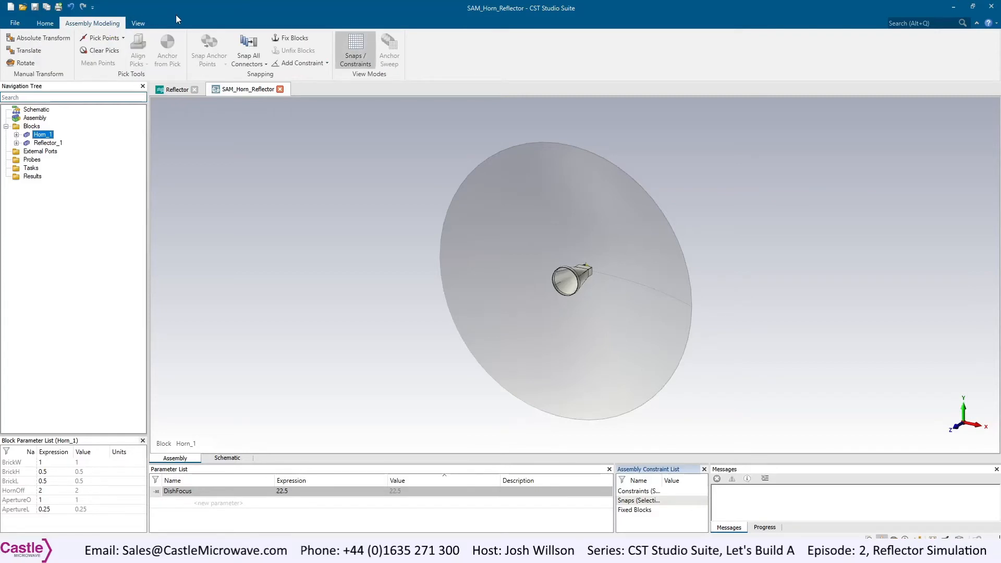
click(65, 36)
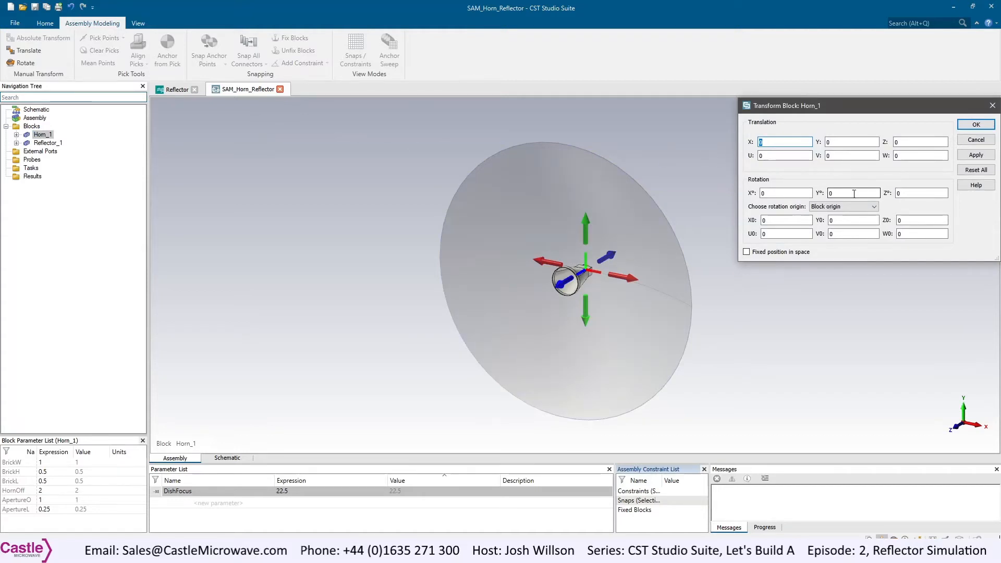
click(854, 193)
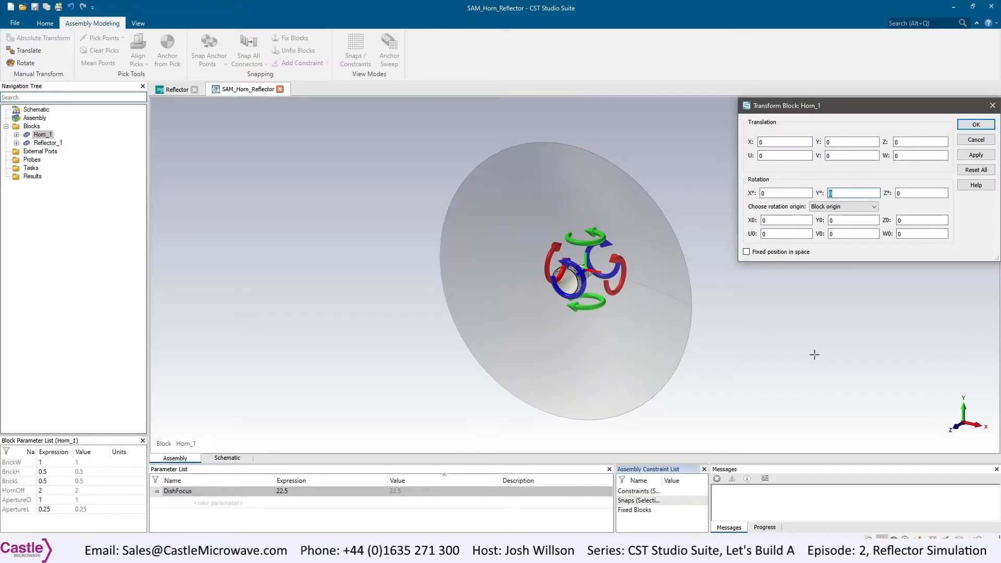
text(180)
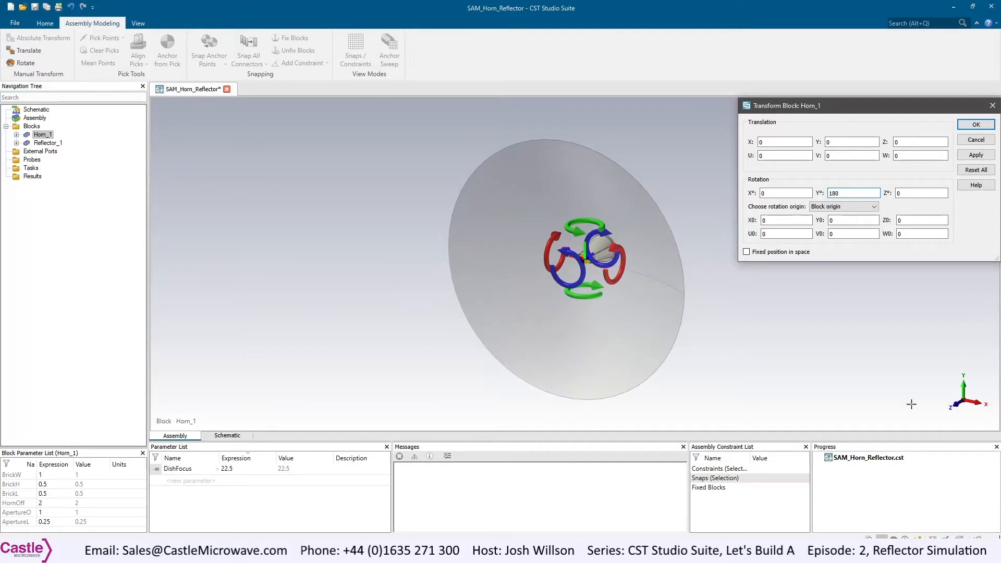
Set the horn's Z translation to DishFocus+7 and apply the transform.
click(907, 144)
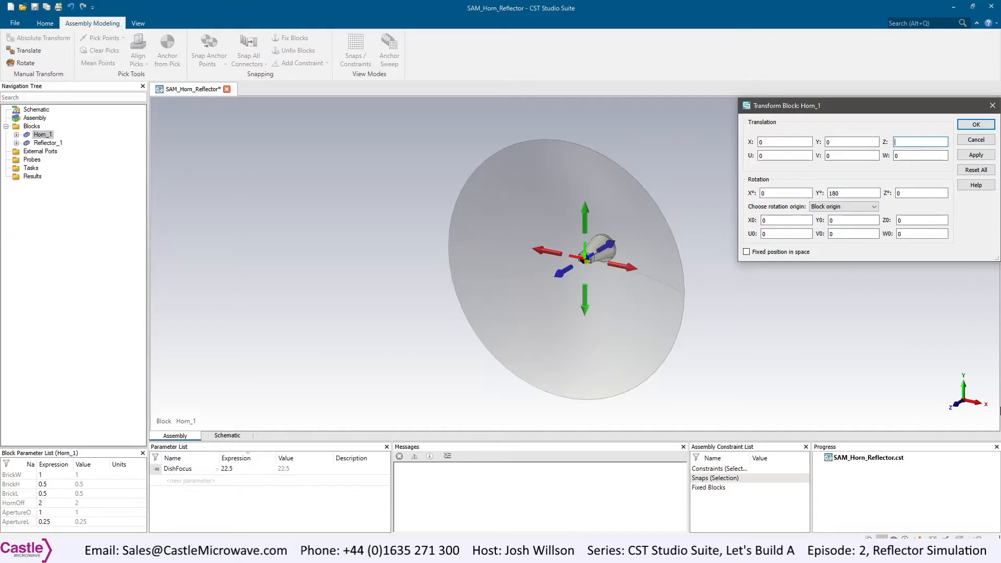
text(DishFocus)
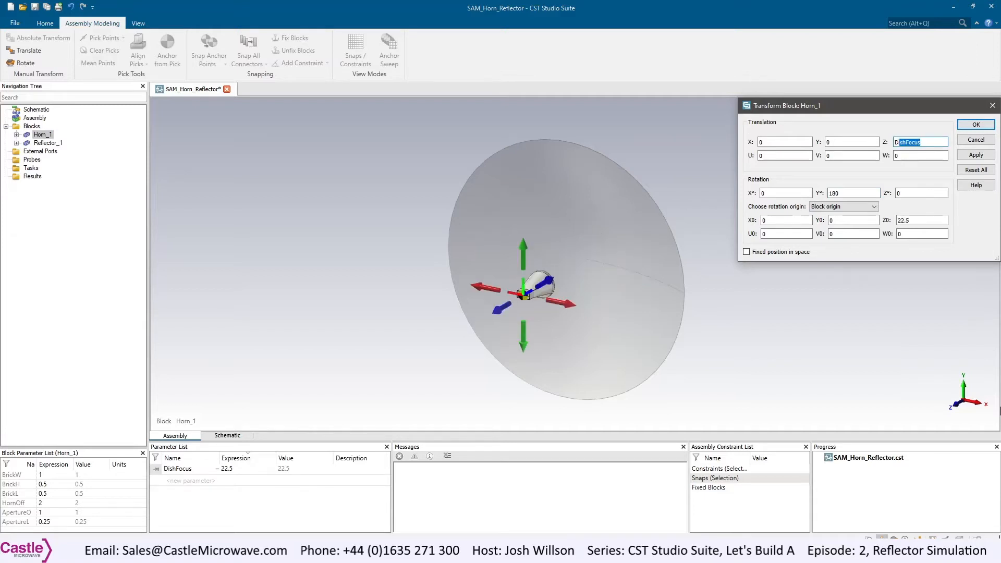
key(Return)
text(+7)
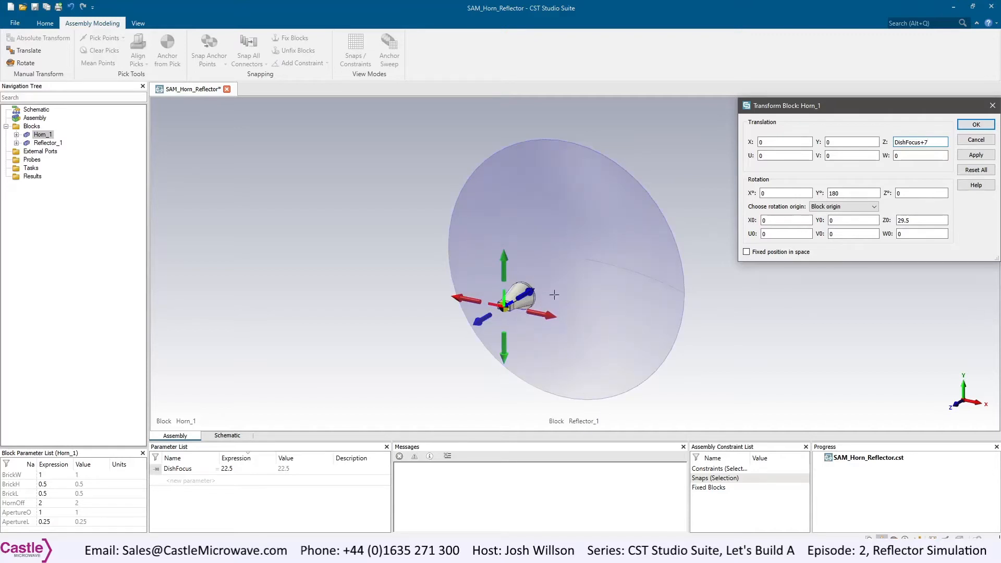
click(975, 124)
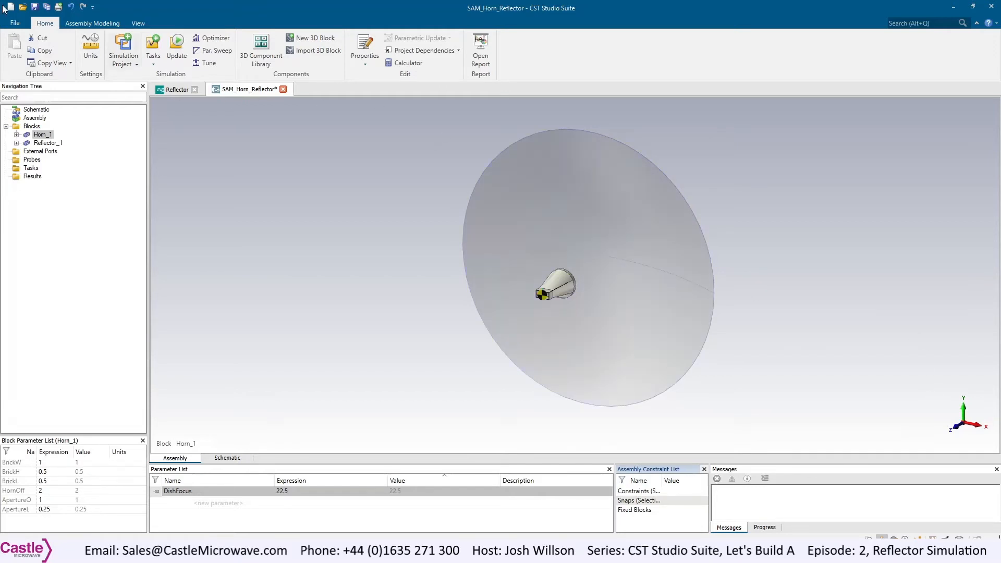
Start a uni-directional Hybrid Solver Task for the assembly.
click(130, 63)
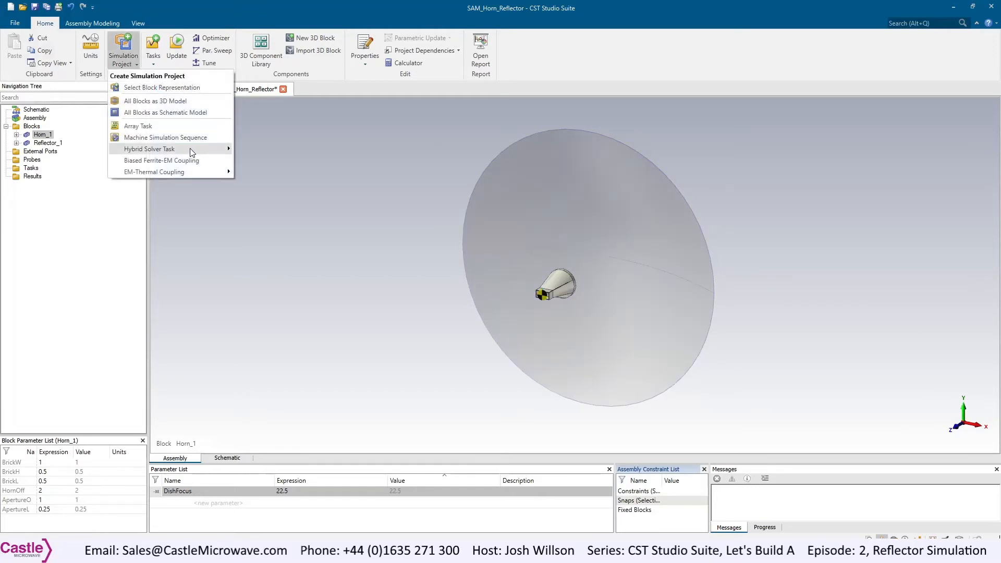
mouse_move(191, 151)
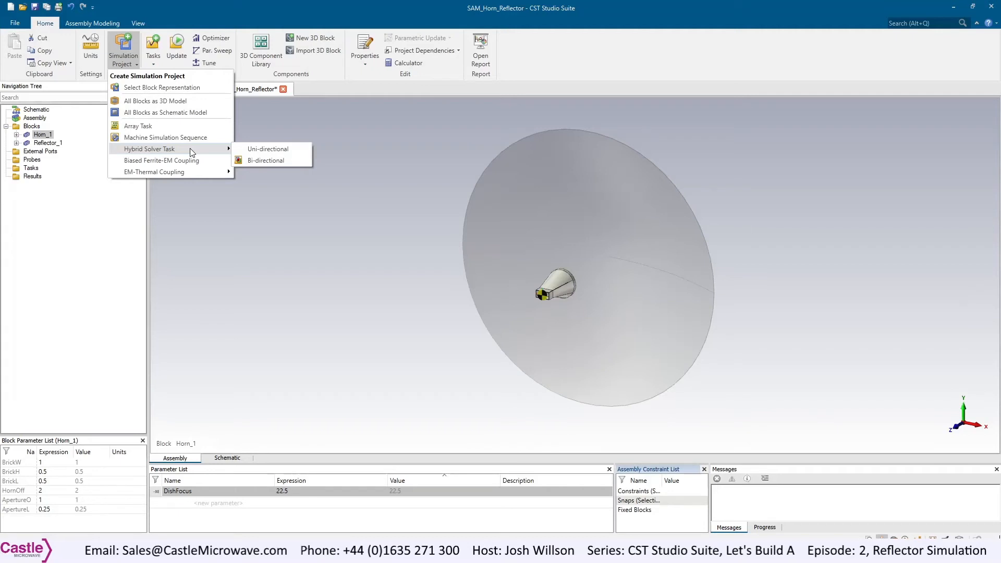
click(282, 149)
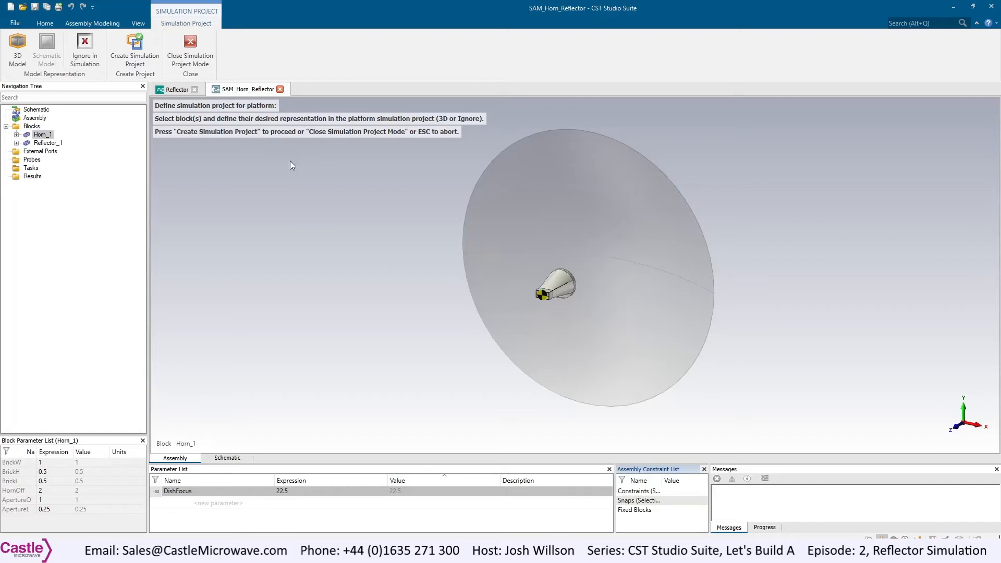
Represent the Reflector_1 block as a 3D model and create the platform simulation project named Reflector.
click(42, 144)
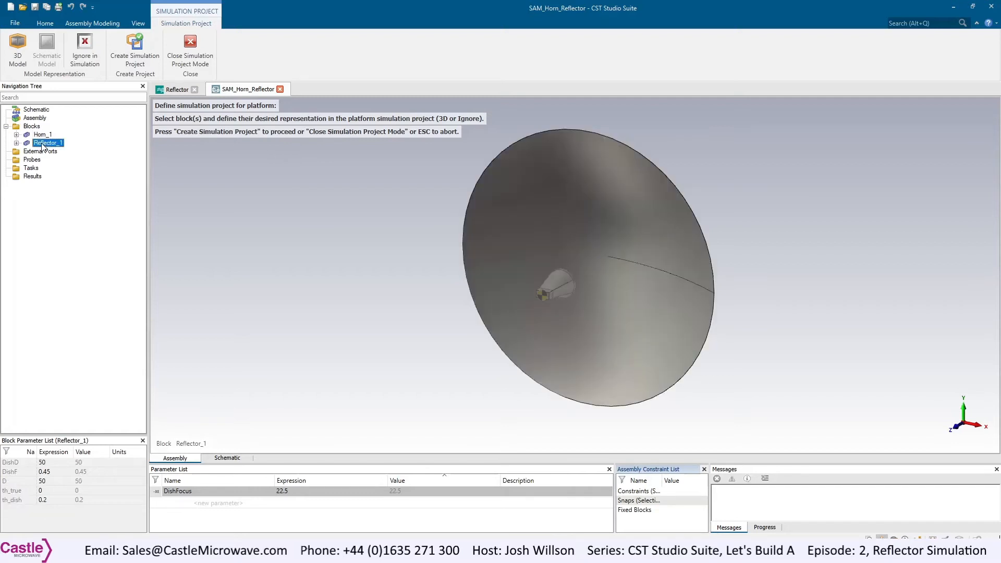
click(19, 52)
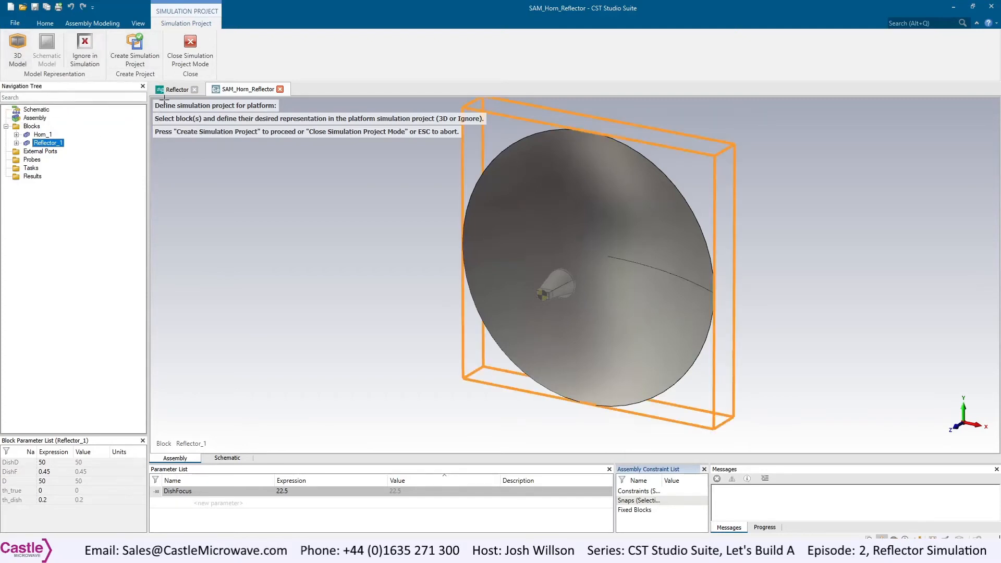
click(133, 53)
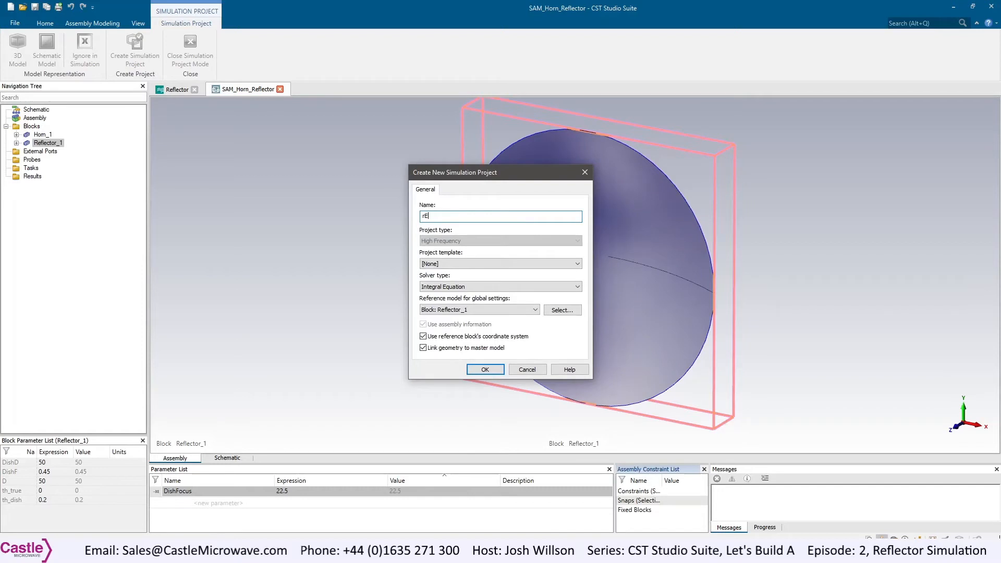
text(Reflector)
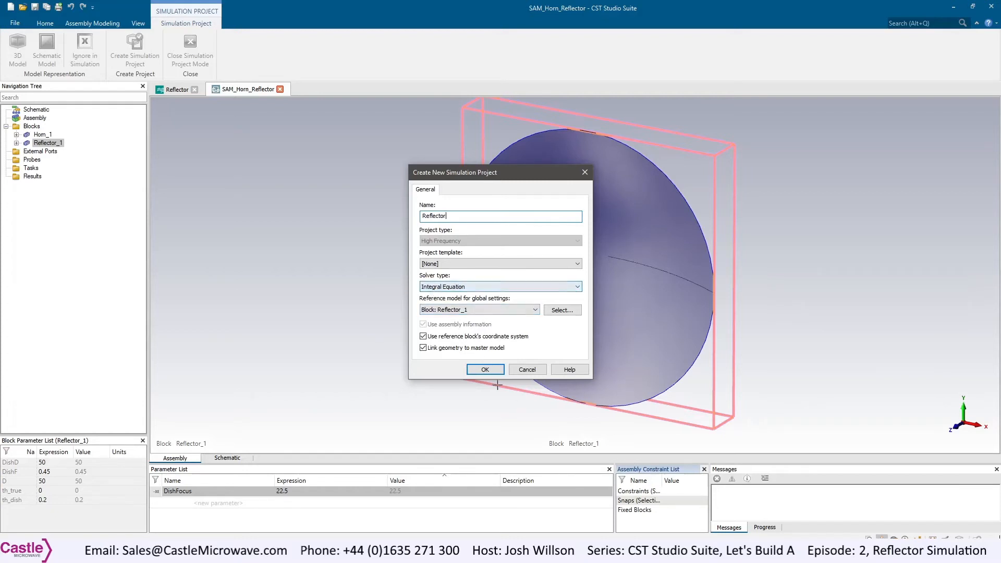
click(485, 370)
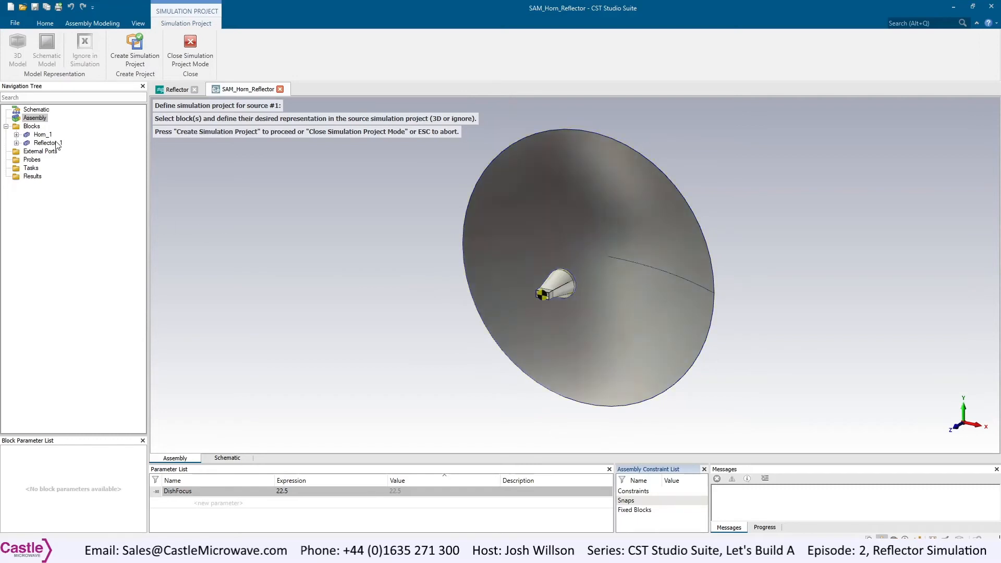
Represent the Horn_1 block as a 3D model, create the source simulation project named Horn, and end the source definition.
click(40, 135)
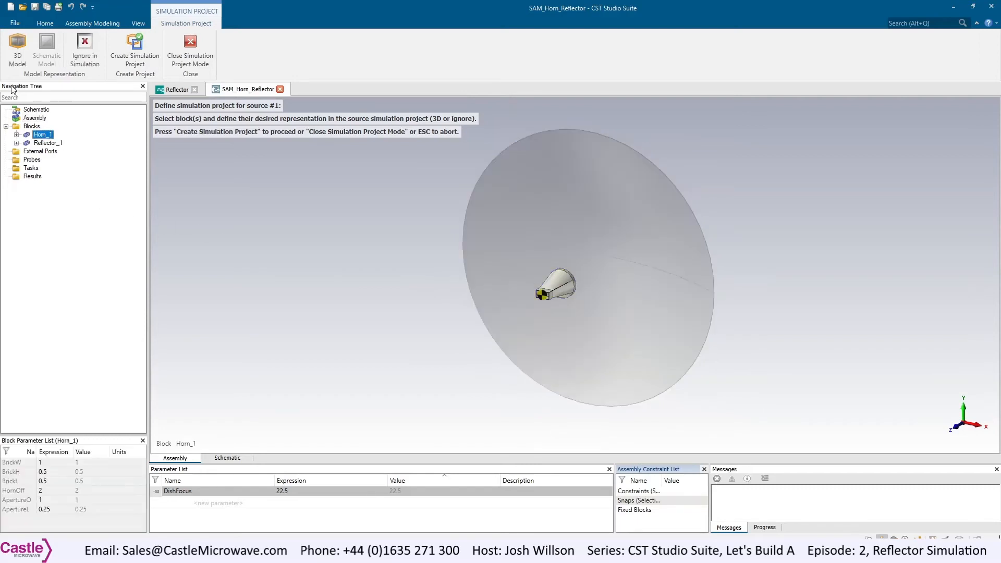
click(17, 51)
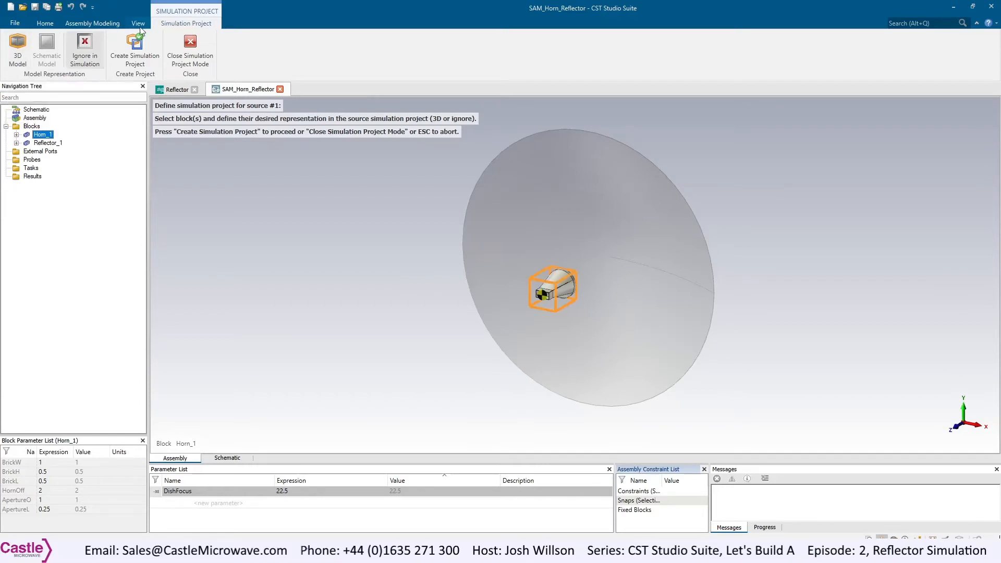
click(137, 41)
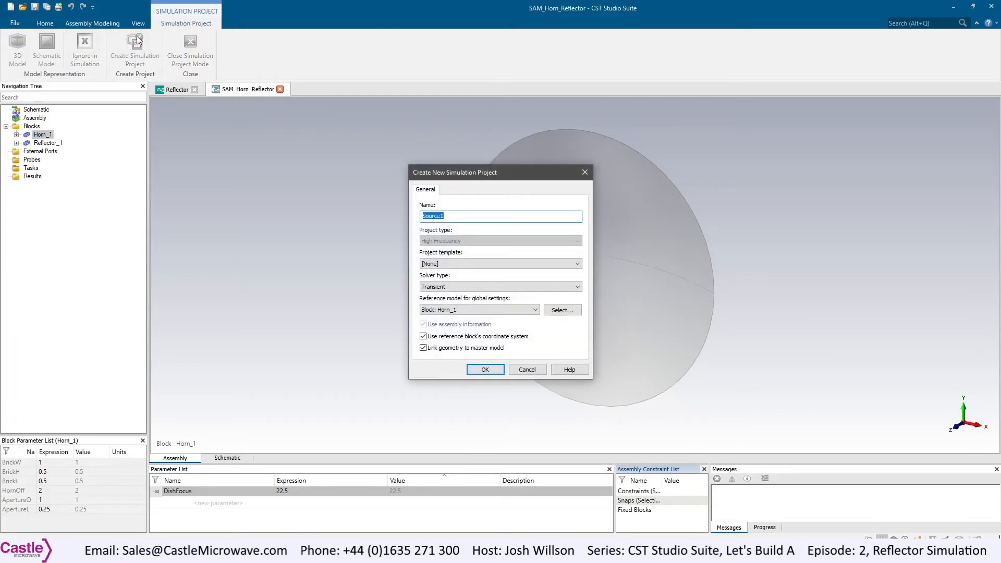
text(JH)
key(BackSpace)
text(Horn)
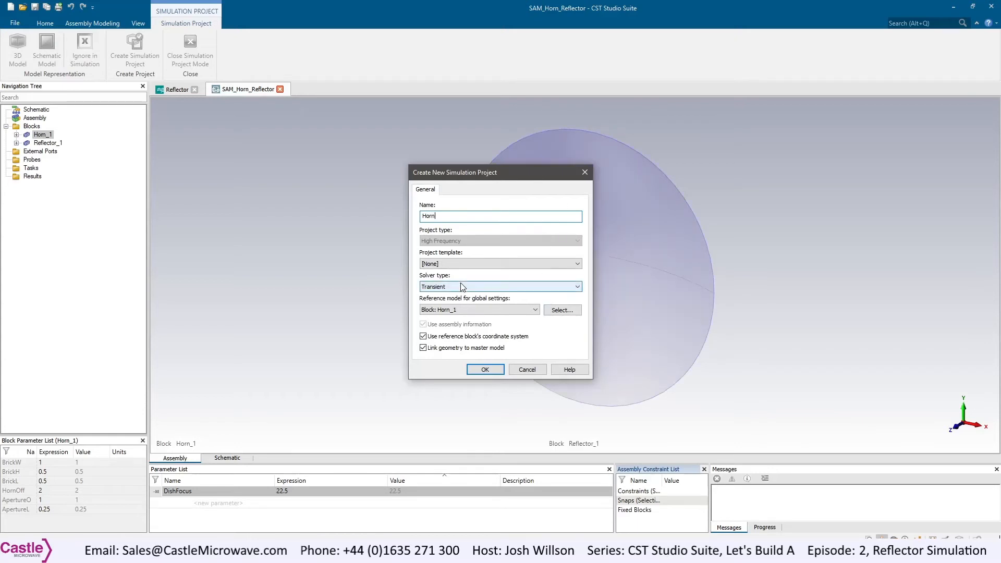
click(476, 368)
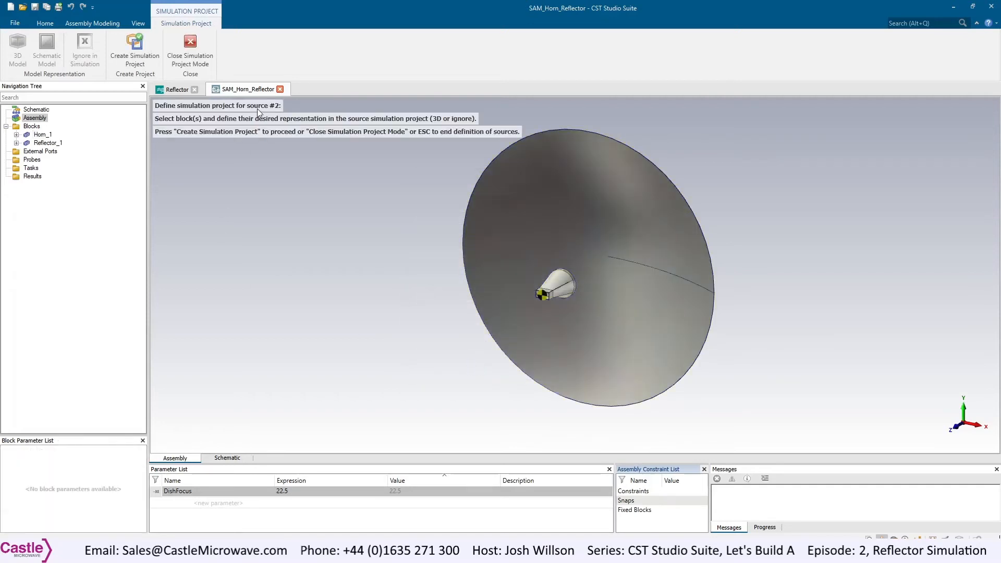
click(189, 43)
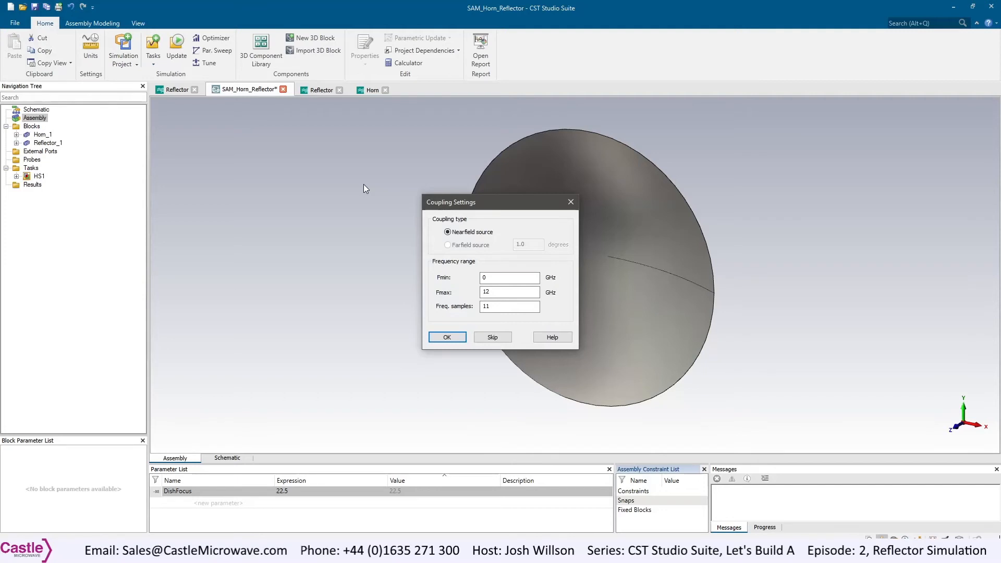
Set the nearfield source coupling's frequency range to Fmin 10 GHz and Fmax 10 GHz with 1 frequency sample.
double_click(500, 278)
text(1010)
key(BackSpace)
key(Tab)
text(10)
key(Tab)
text(1)
key(Return)
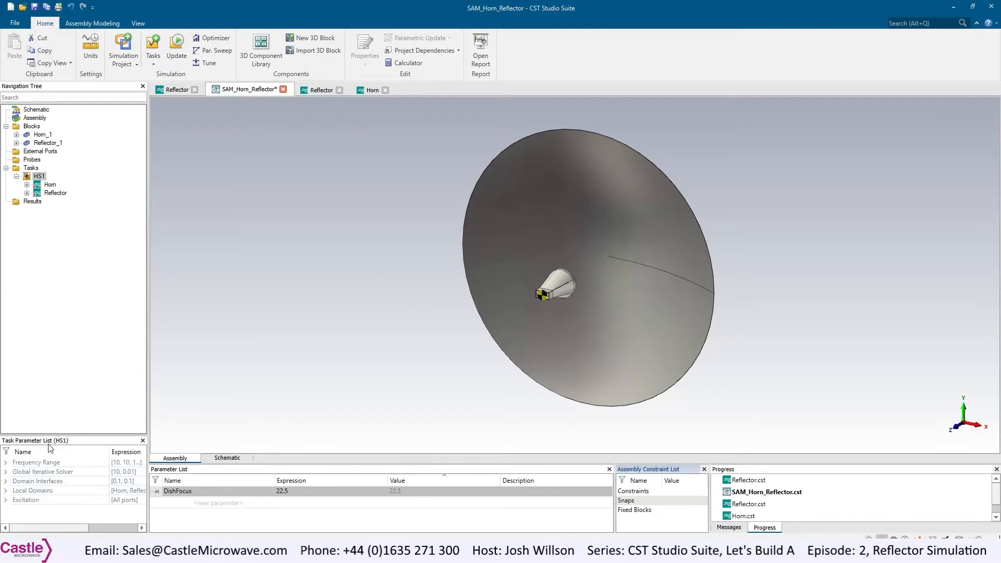
Set the HS1 task's maximal number of global solver iterations to 3 and update all tasks.
click(6, 472)
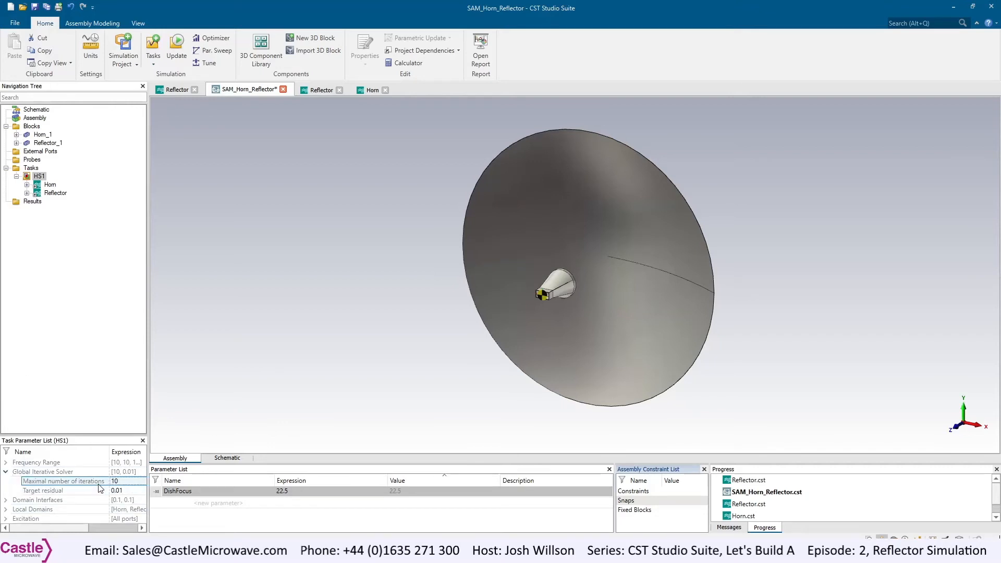
click(121, 485)
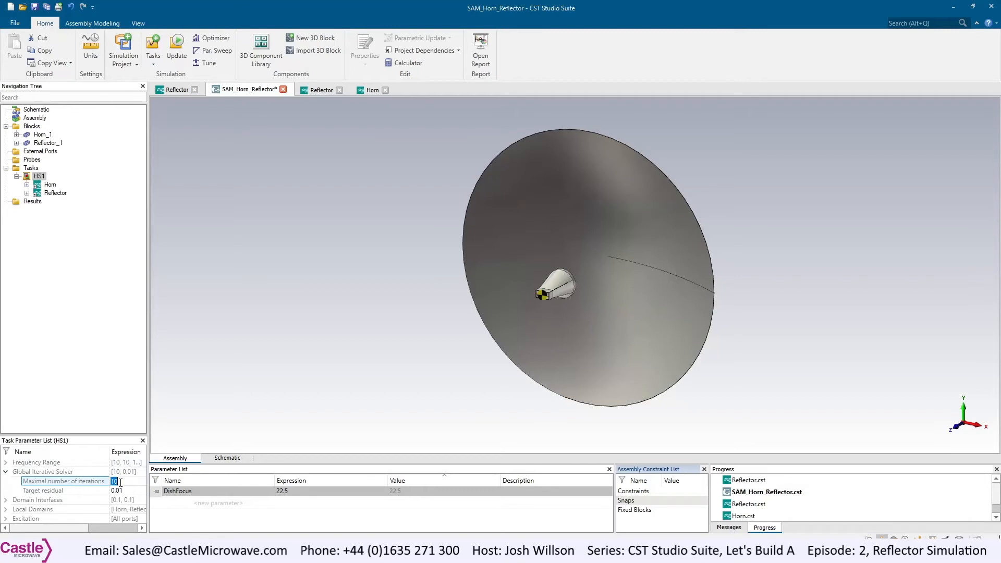
text(3)
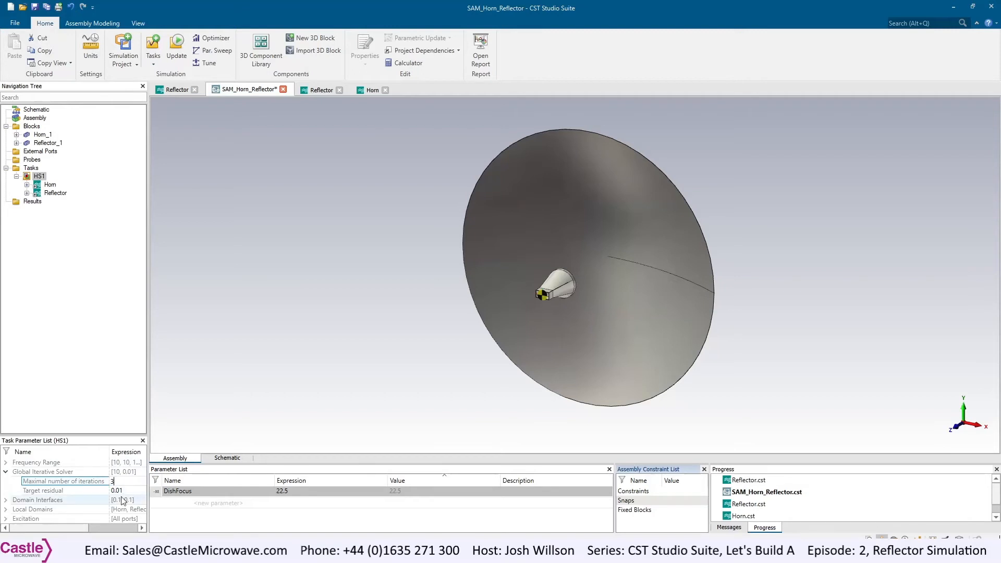
key(Return)
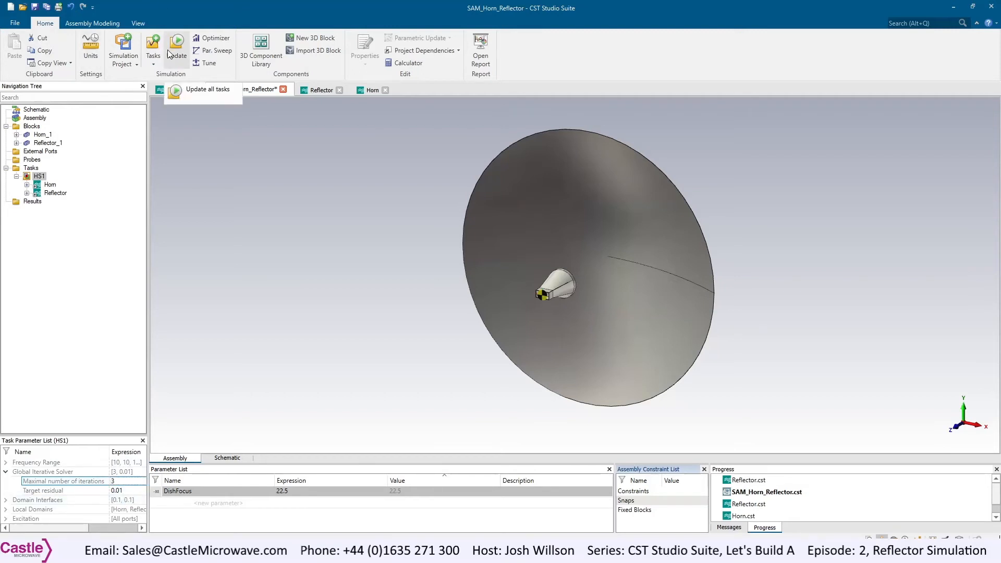
click(168, 49)
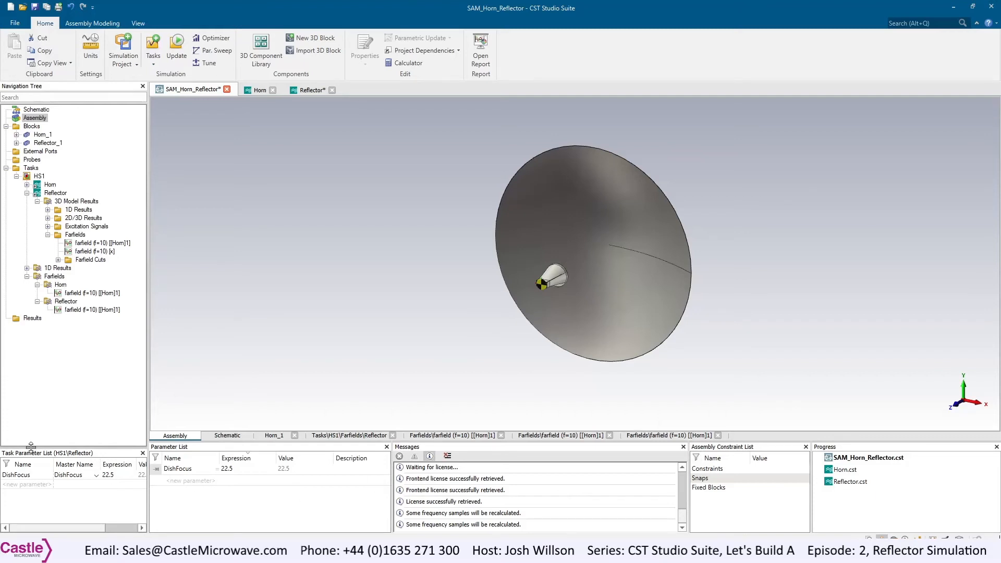
Examine the Reflector's 10 GHz farfield directivity plot from the HS1 task, including its main lobe and side lobe values.
click(86, 311)
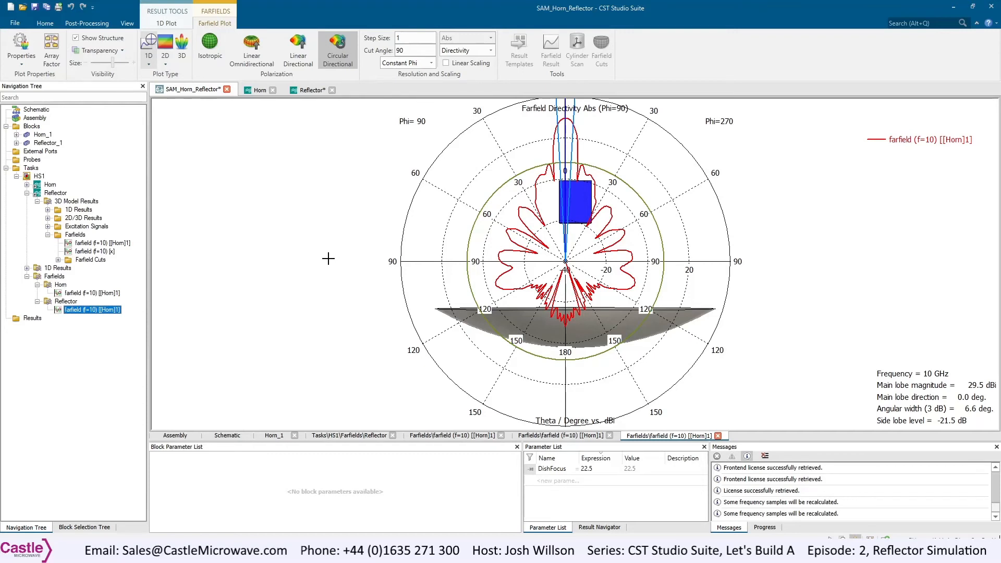
click(904, 406)
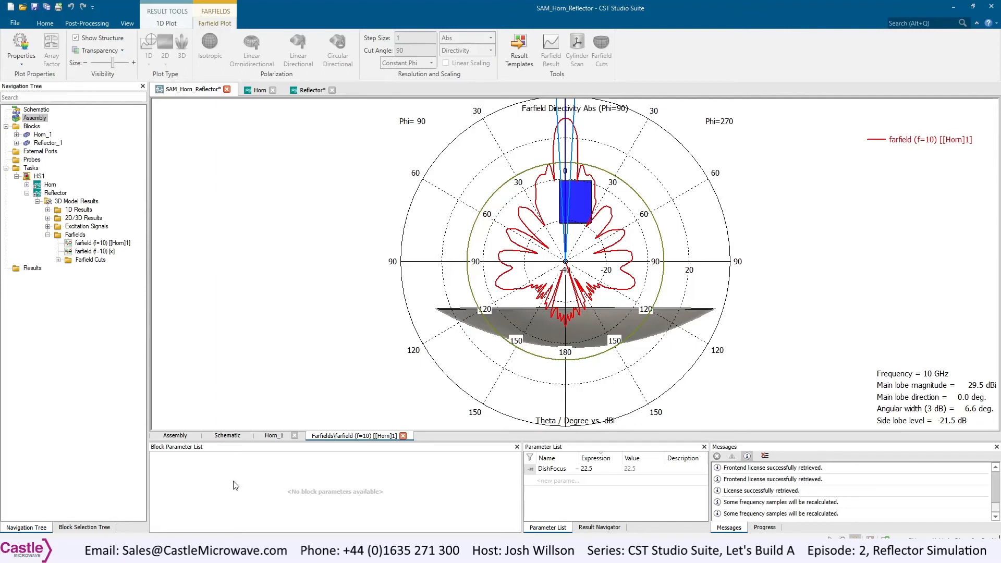
Return to the assembly view and add a global parameter Horn_Radius with the value 1.
click(182, 440)
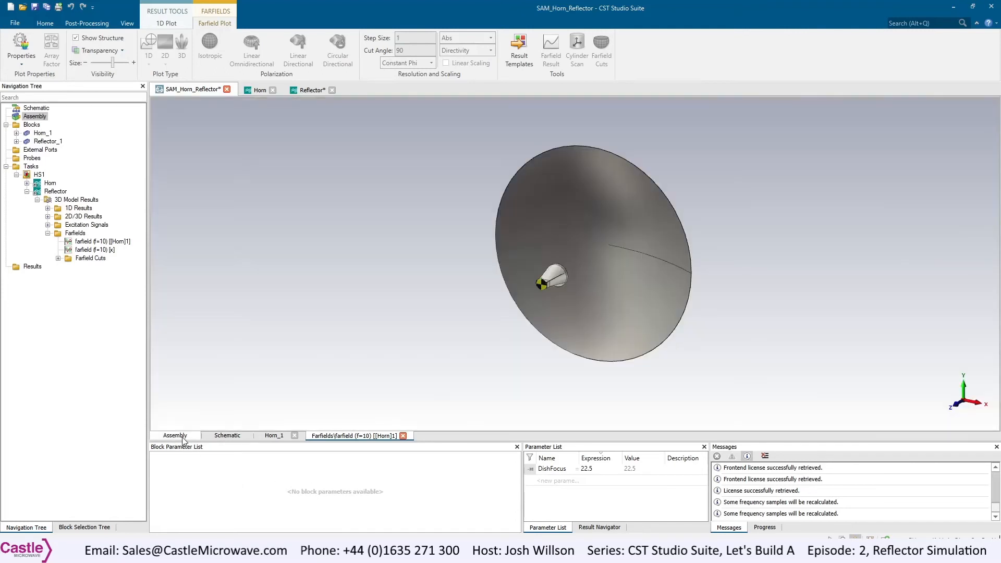
click(183, 481)
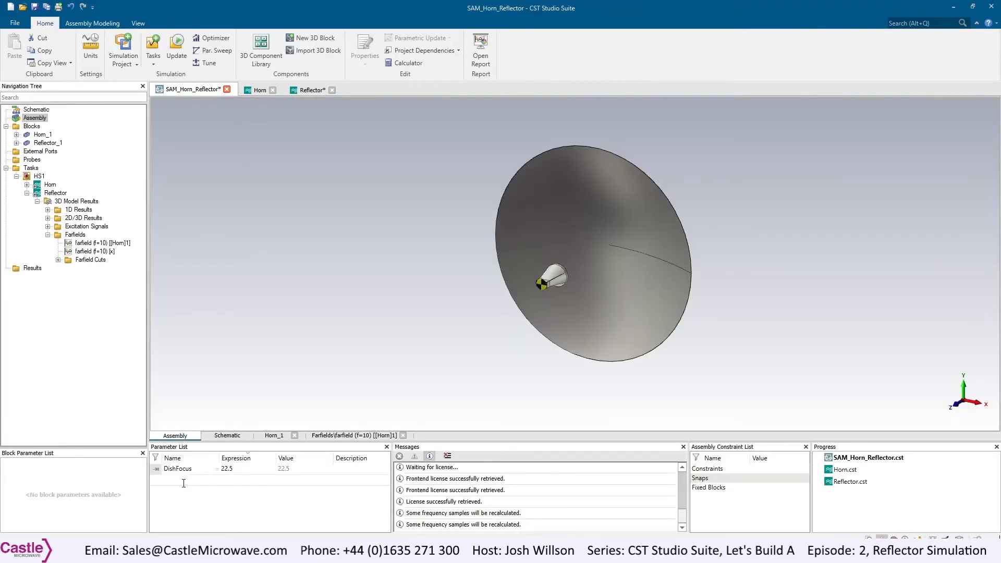
text(Horn_Radius)
key(Return)
text(1)
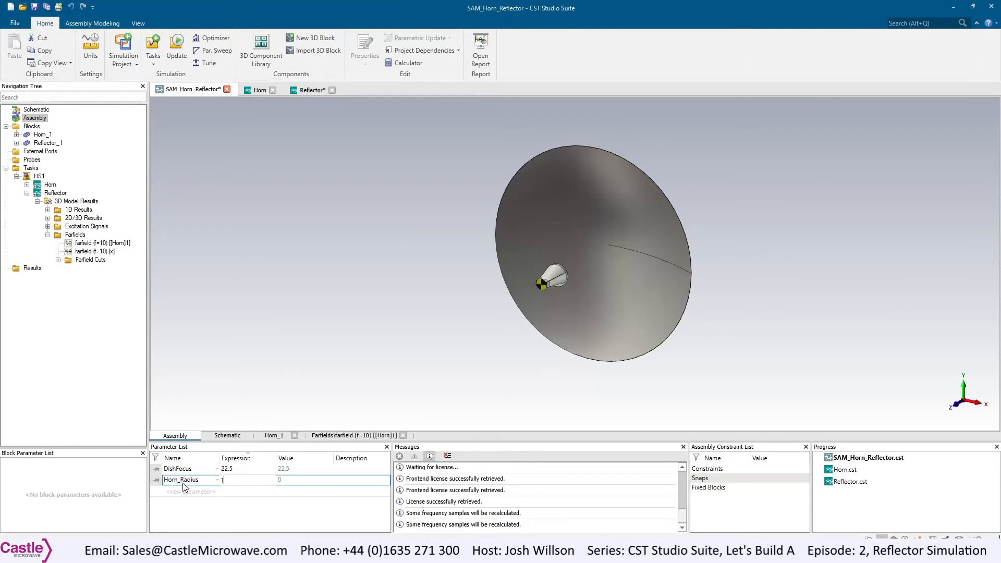
key(Return)
Link the Horn_1 block's ApertureO parameter to the global parameter Horn_Radius.
click(41, 134)
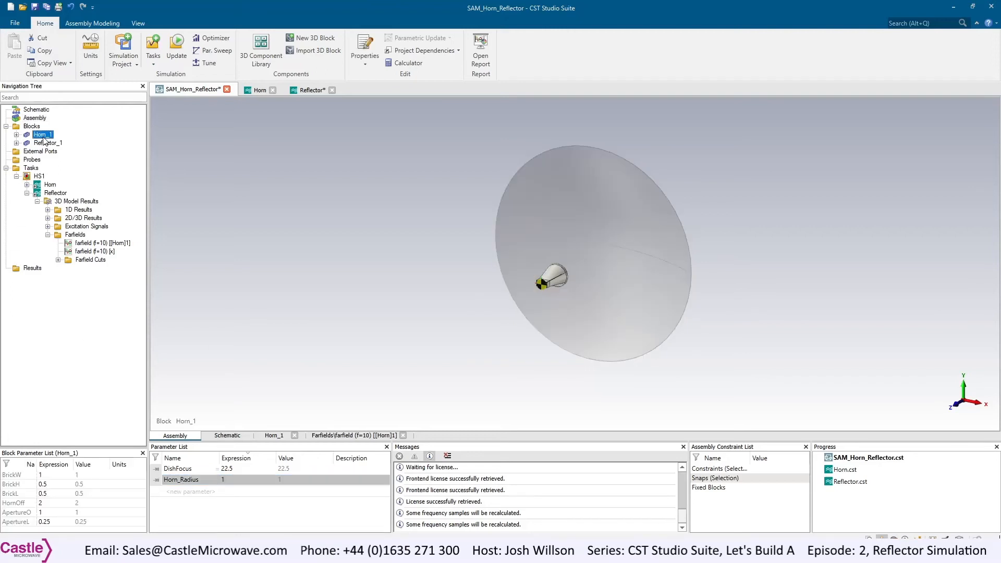
double_click(44, 513)
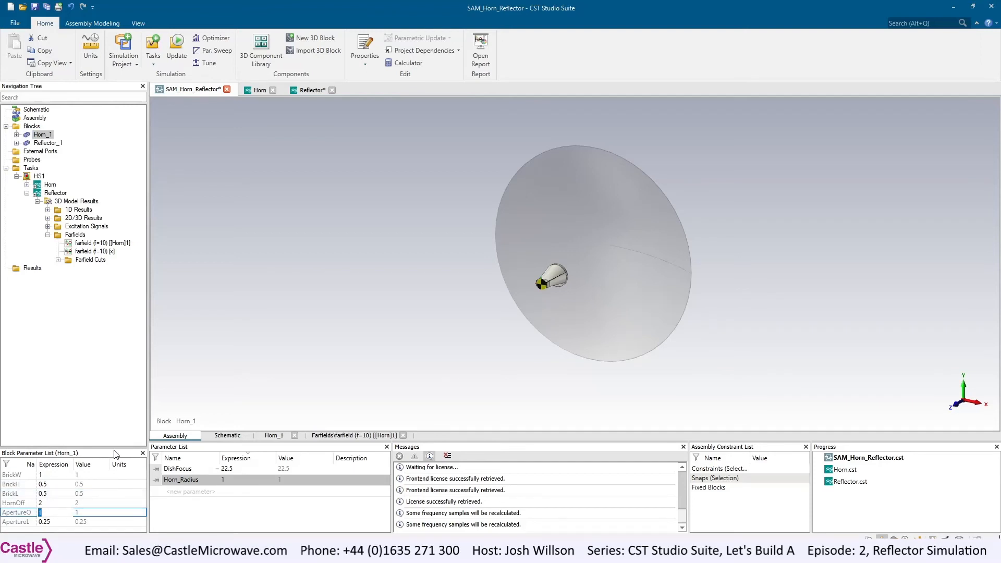
text(Horn)
key(Return)
key(Return)
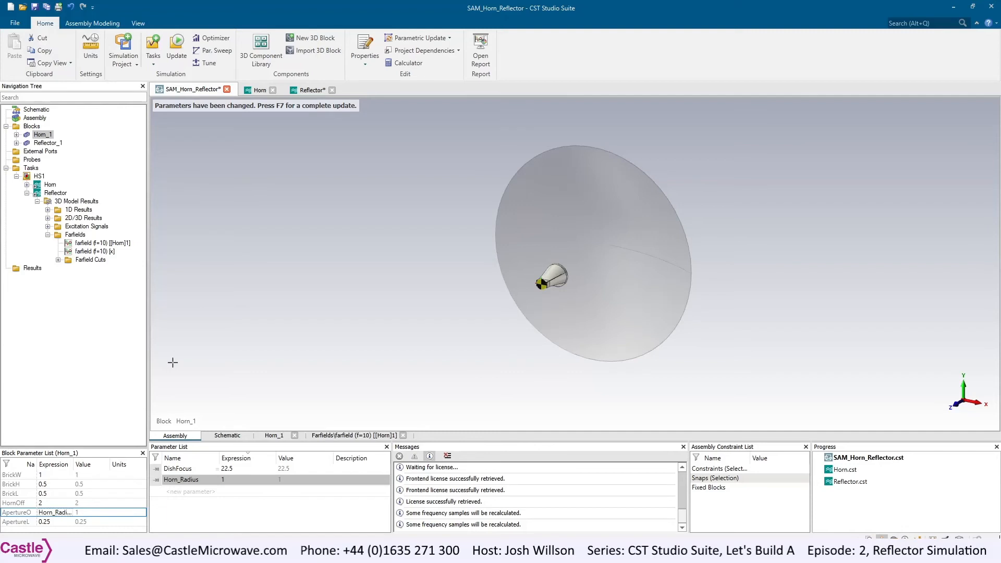
Set Horn_Radius to 2 and update the assembly to test the parametric link on the horn.
click(232, 480)
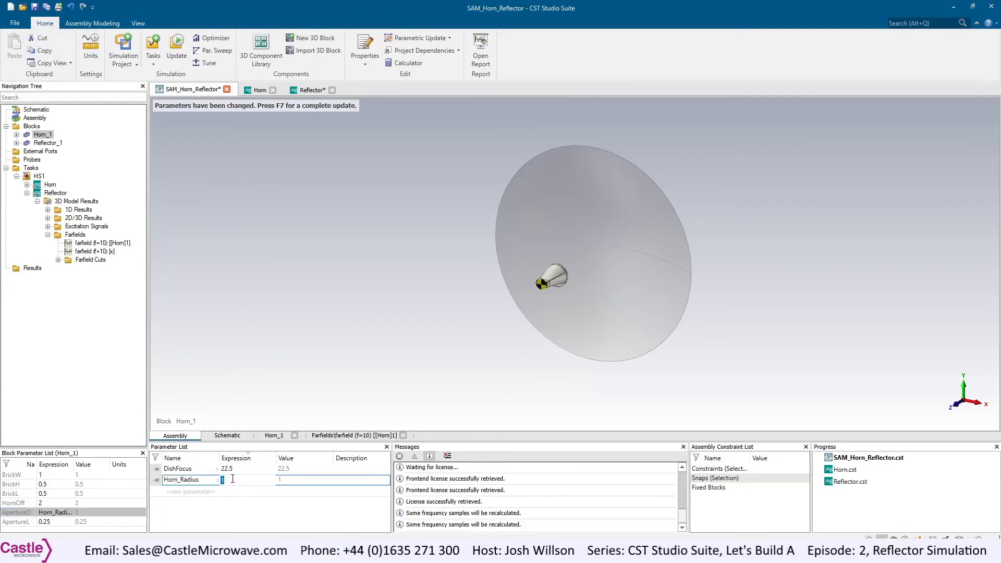
text(2)
key(Return)
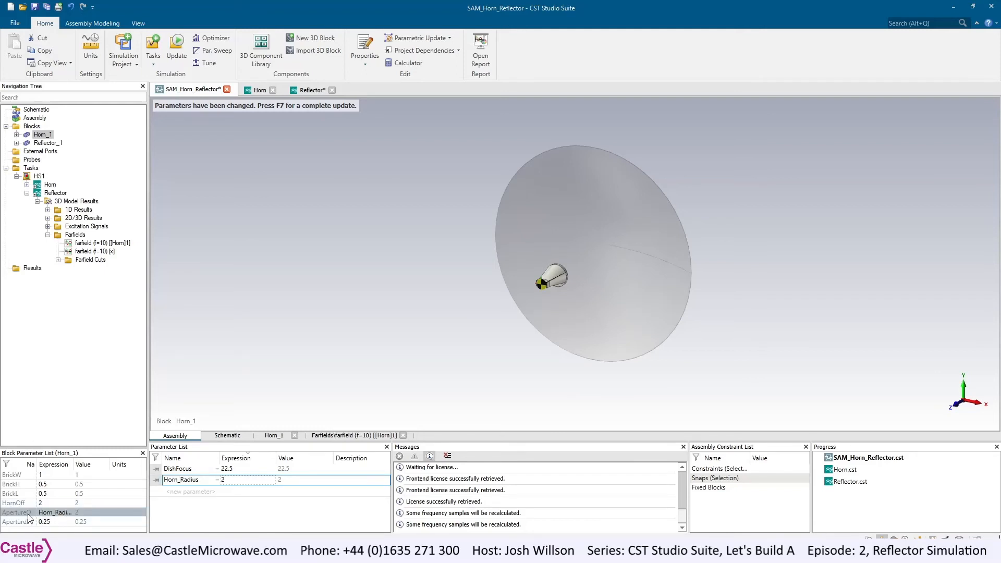
scroll(564, 274, up, 5)
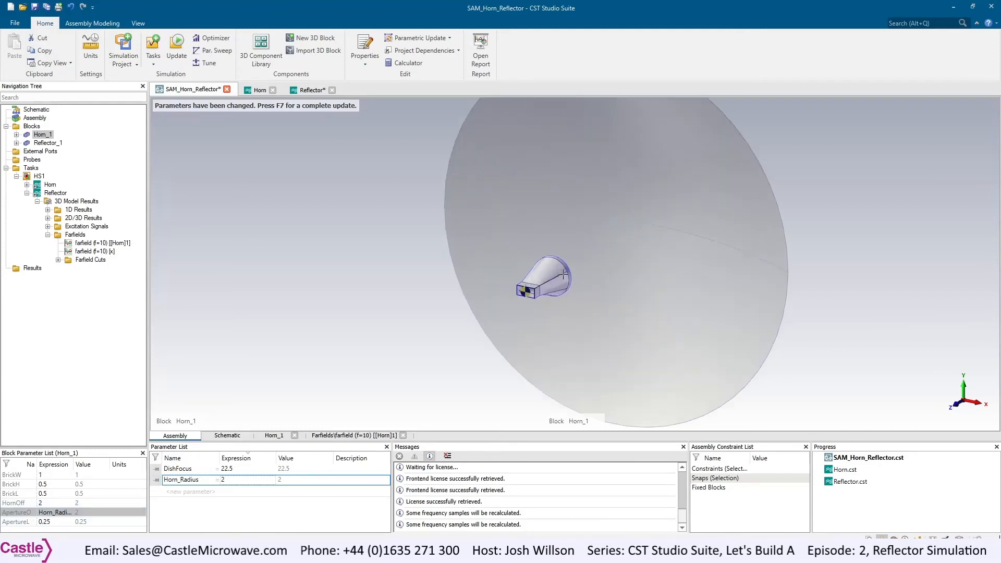
scroll(564, 275, up, 2)
key(F7)
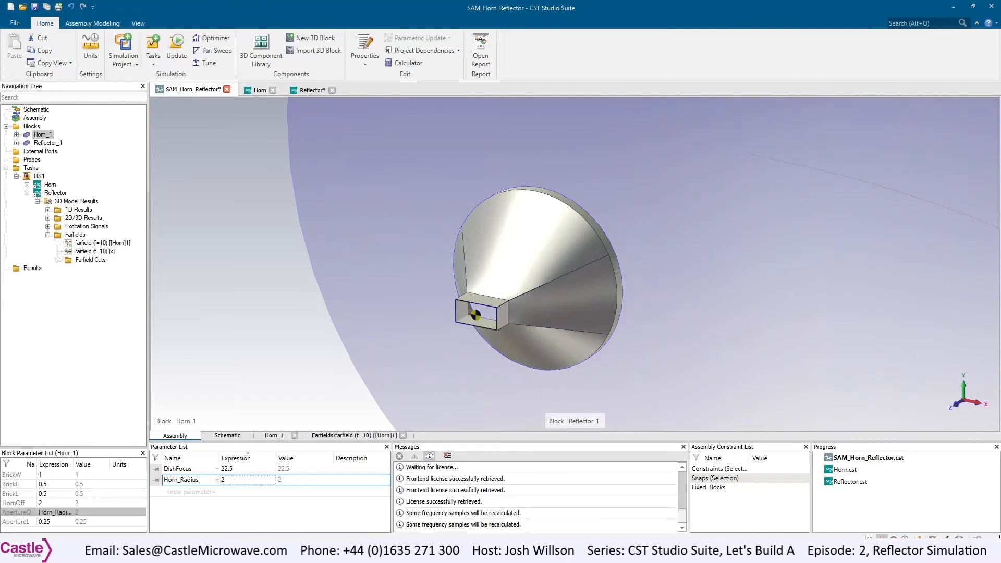
Set Horn_Radius to 1 and update the assembly.
click(261, 480)
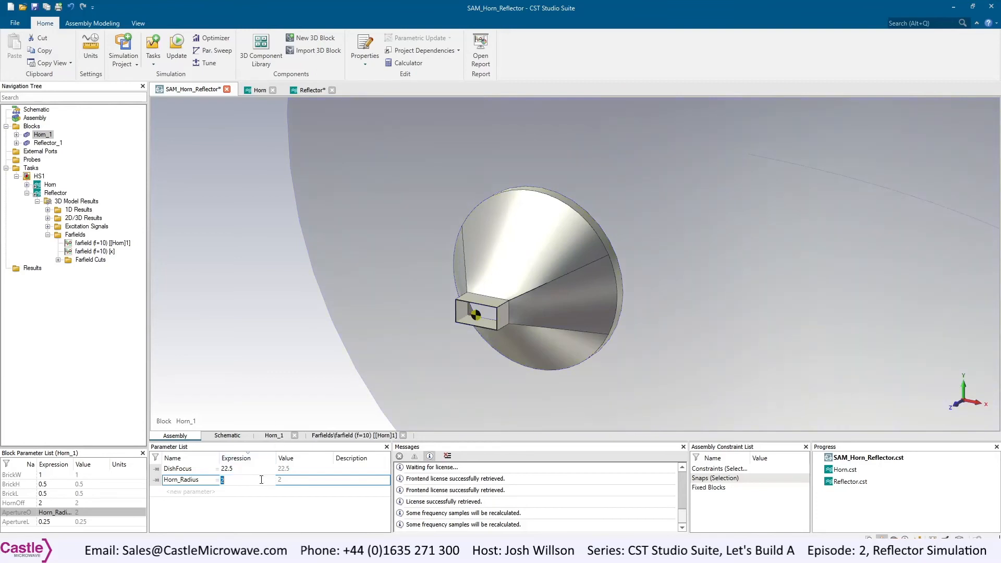
text(1)
key(Return)
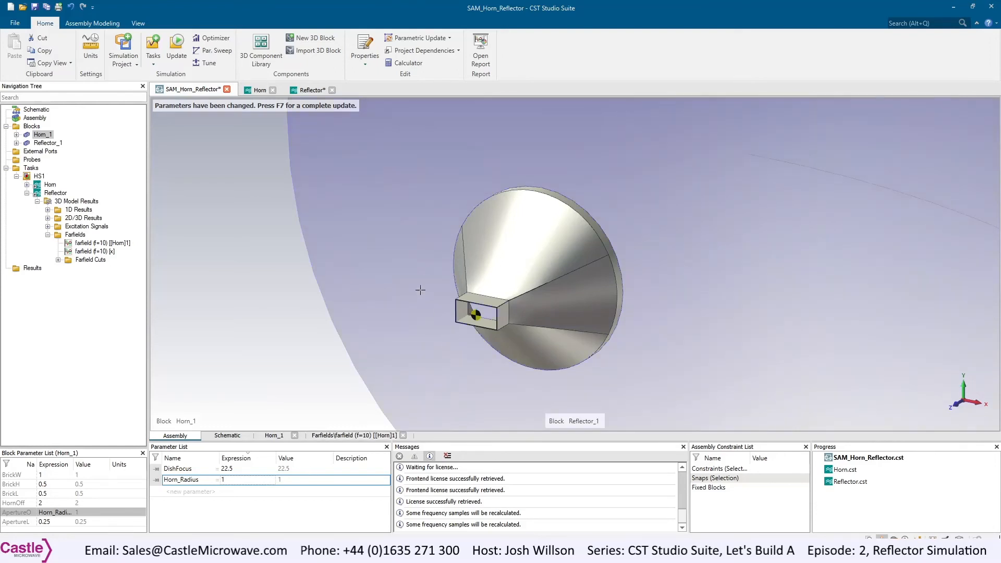
key(F7)
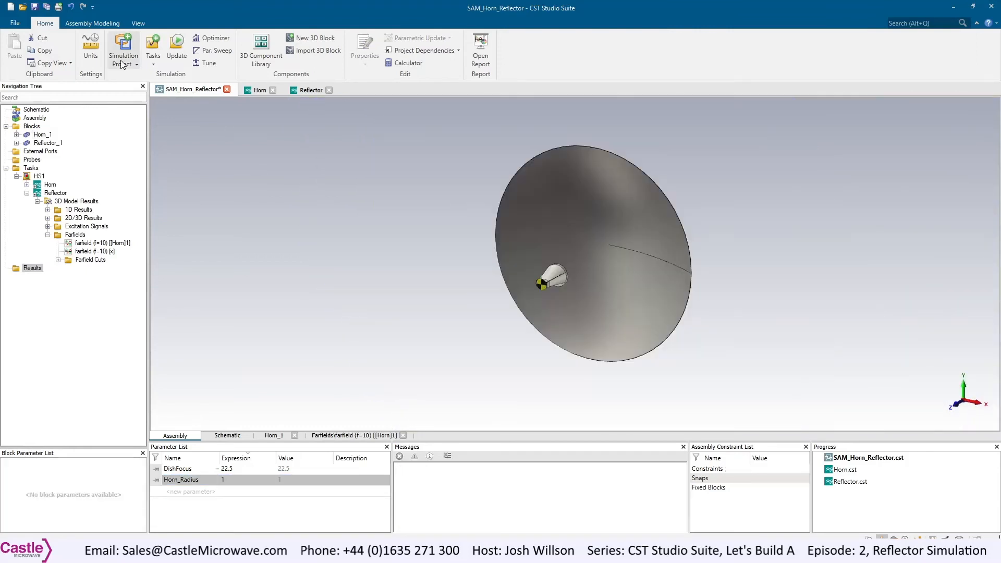
Create a new Parameter sweep simulation task.
click(154, 63)
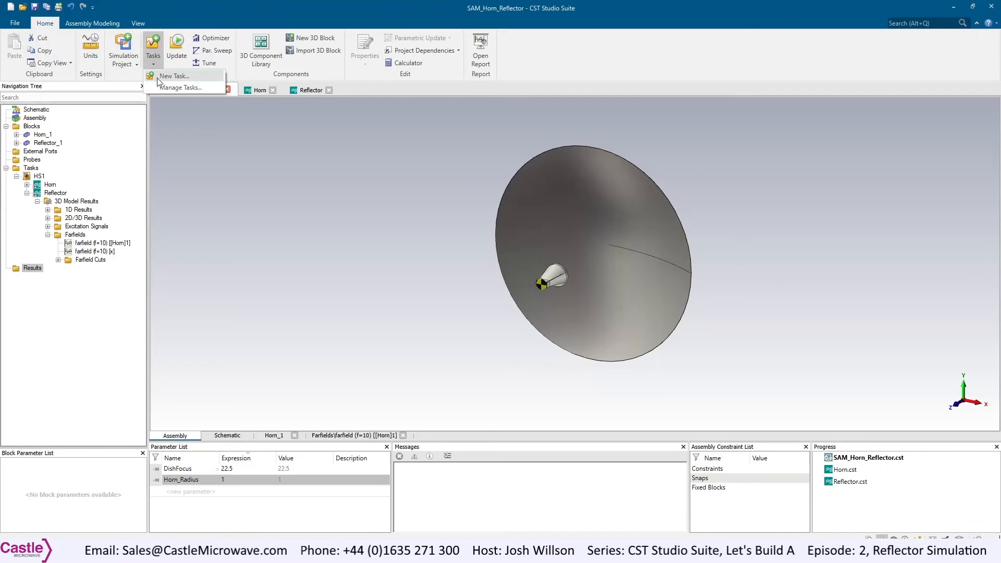
click(164, 78)
scroll(467, 243, down, 1)
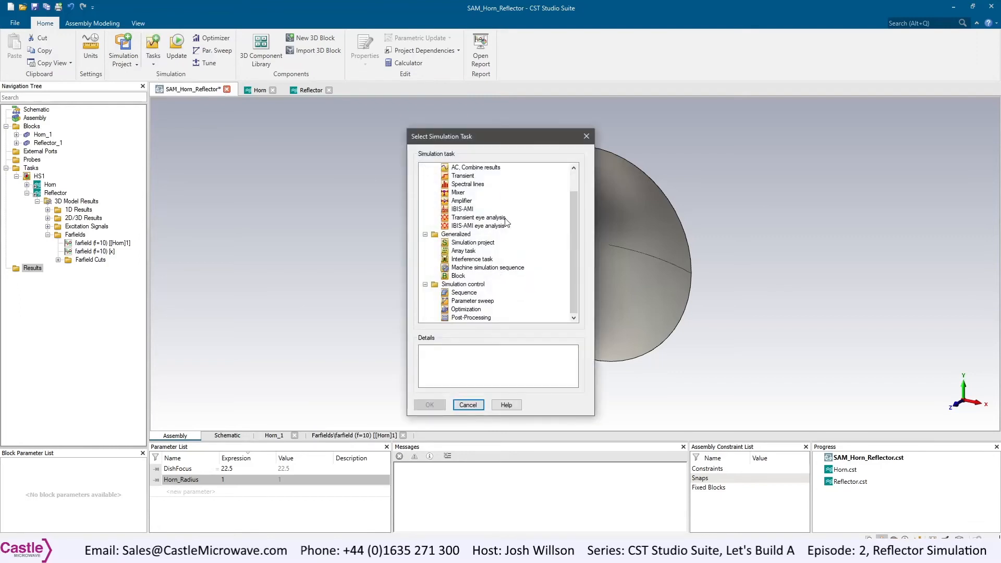
click(472, 301)
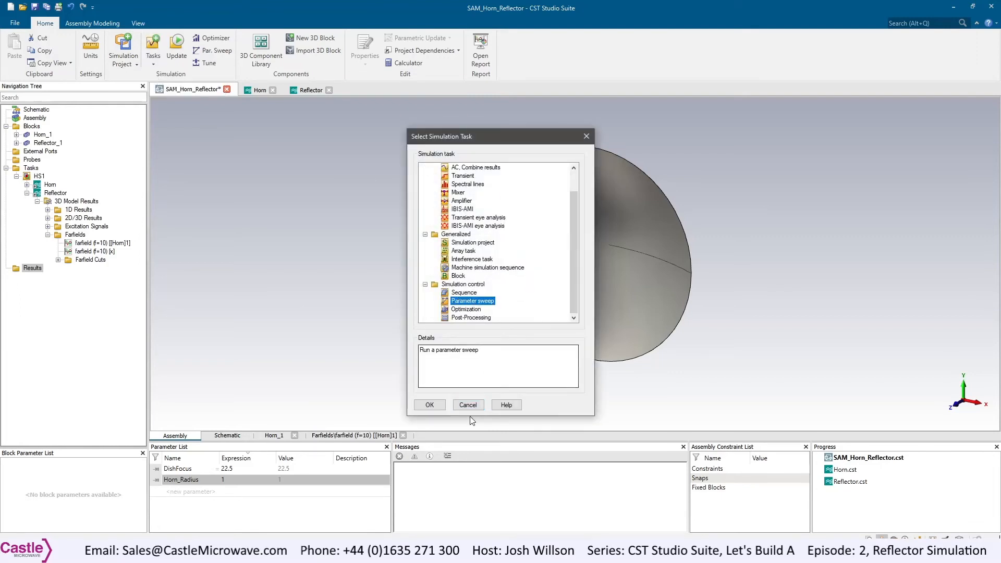
click(430, 405)
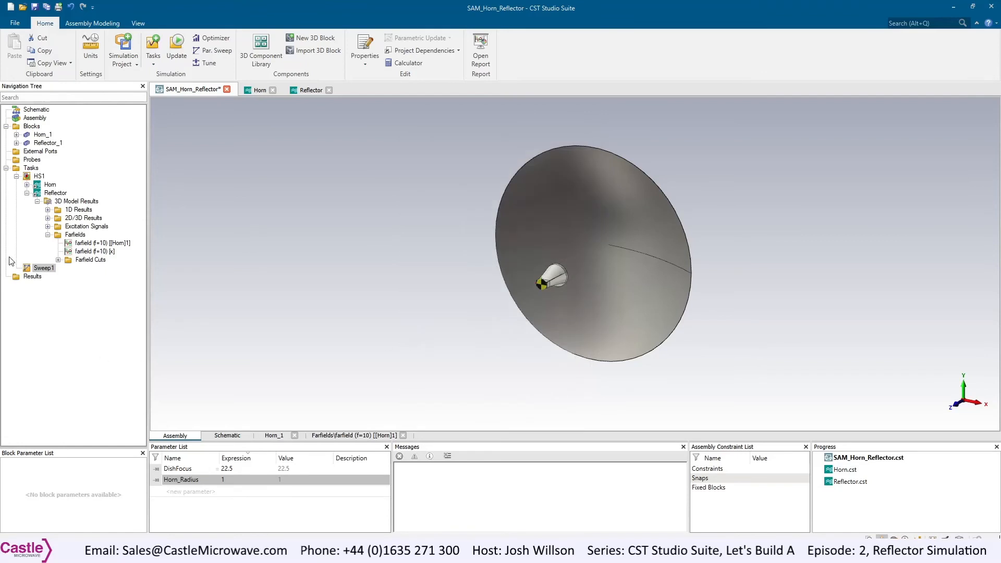
Add a sequence to Sweep1 with a linear Horn_Radius sweep from 1 to 1.5 using 3 samples.
double_click(34, 269)
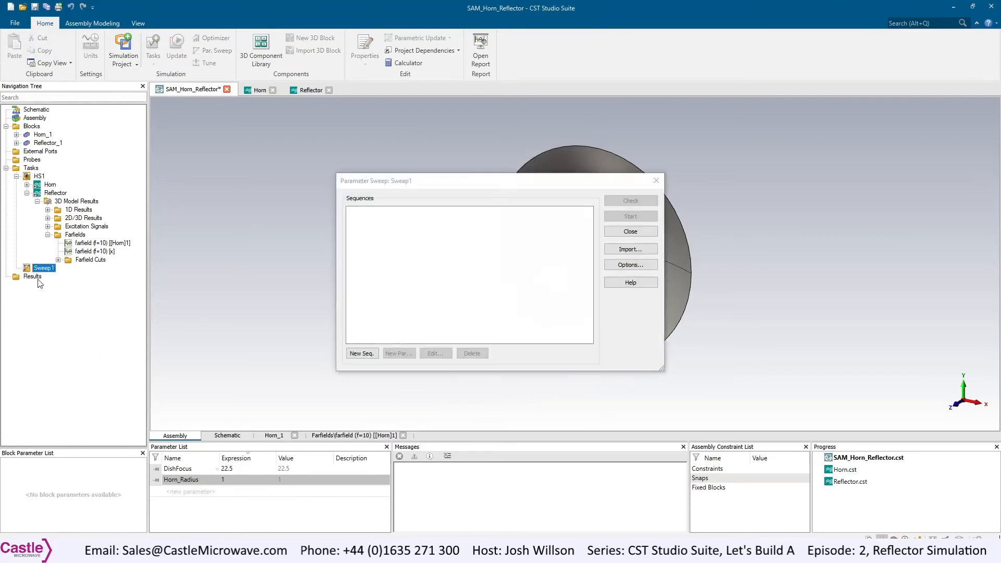
click(365, 355)
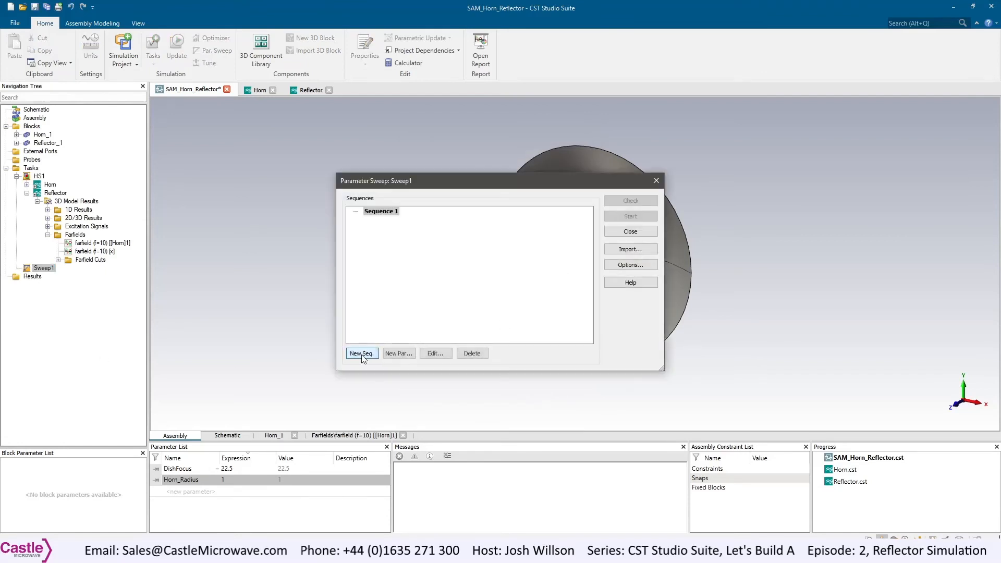
click(396, 354)
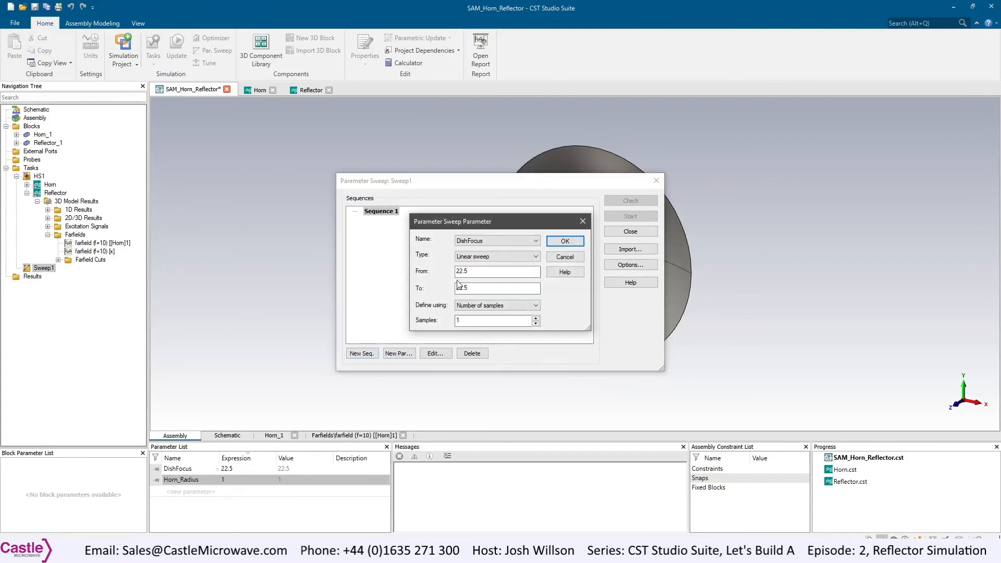
click(465, 242)
click(470, 256)
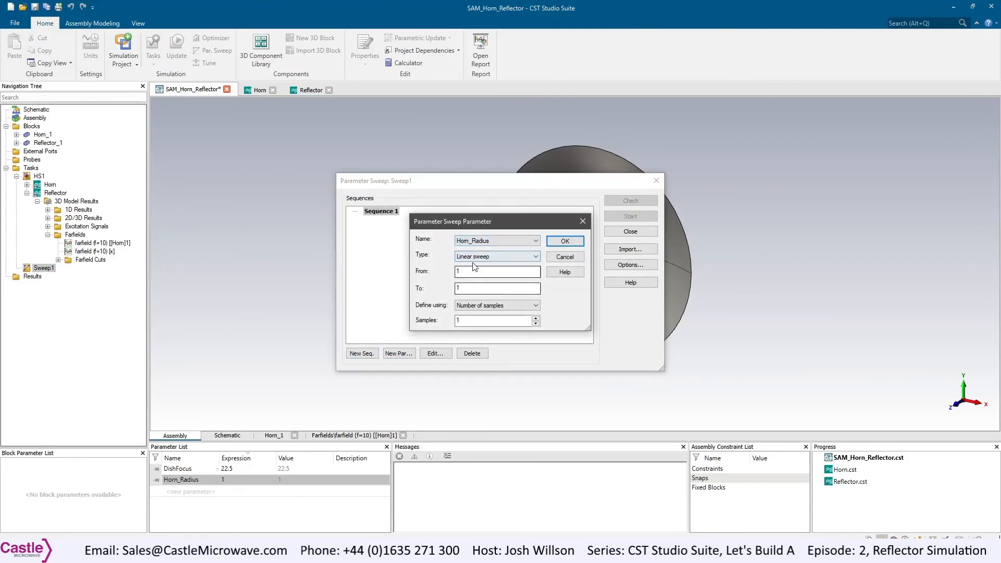
click(471, 290)
key(Tab)
key(Tab)
click(566, 241)
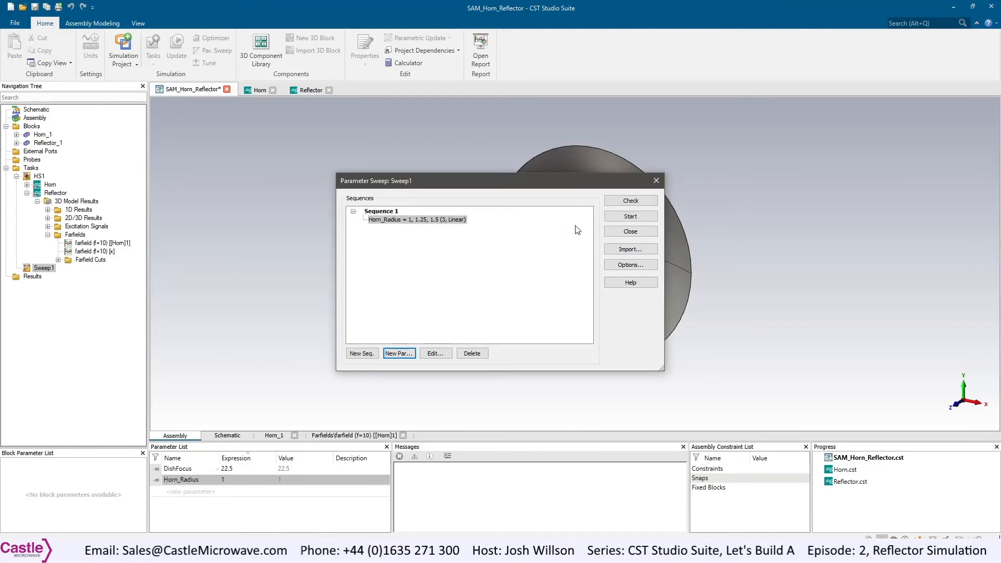
click(658, 181)
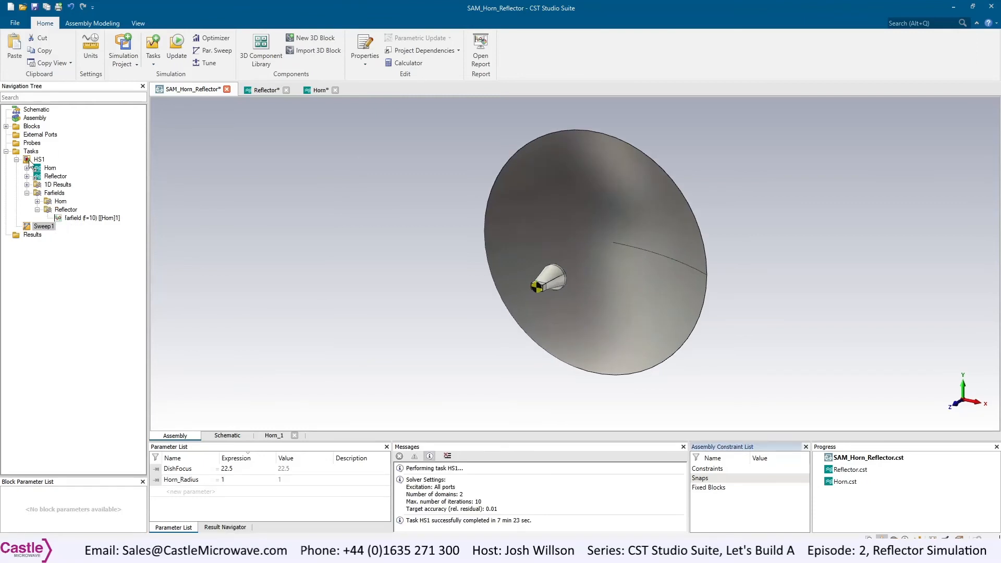
Move the HS1 task inside Sweep1 and add a Post-Processing task to the same sweep.
click(34, 161)
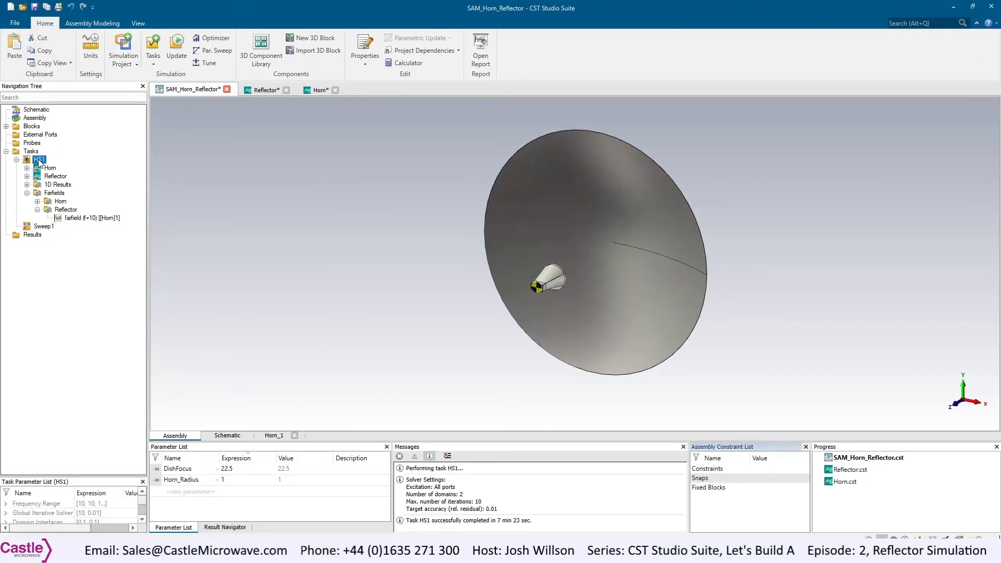
drag(35, 161, 56, 230)
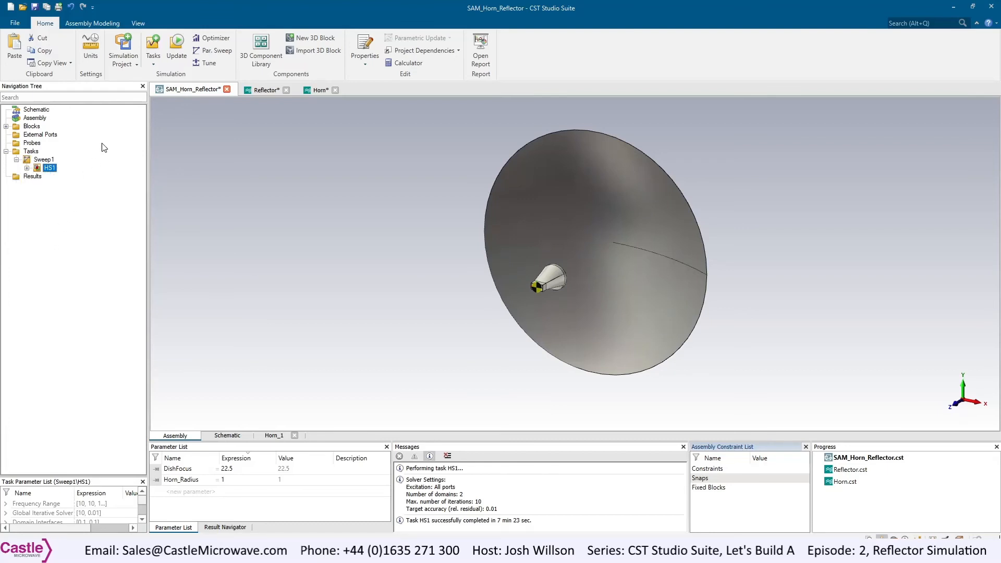
click(48, 163)
right_click(49, 164)
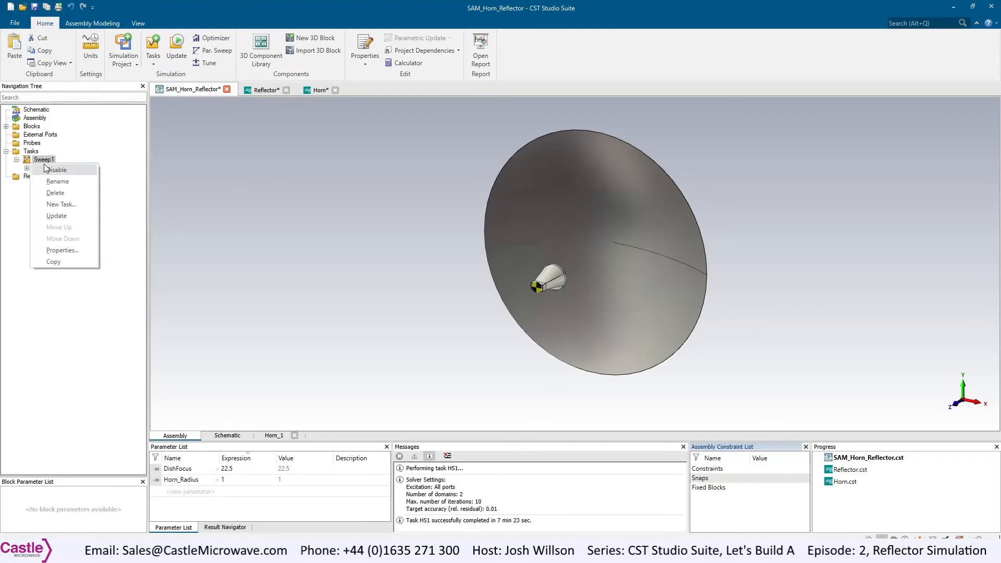
click(70, 207)
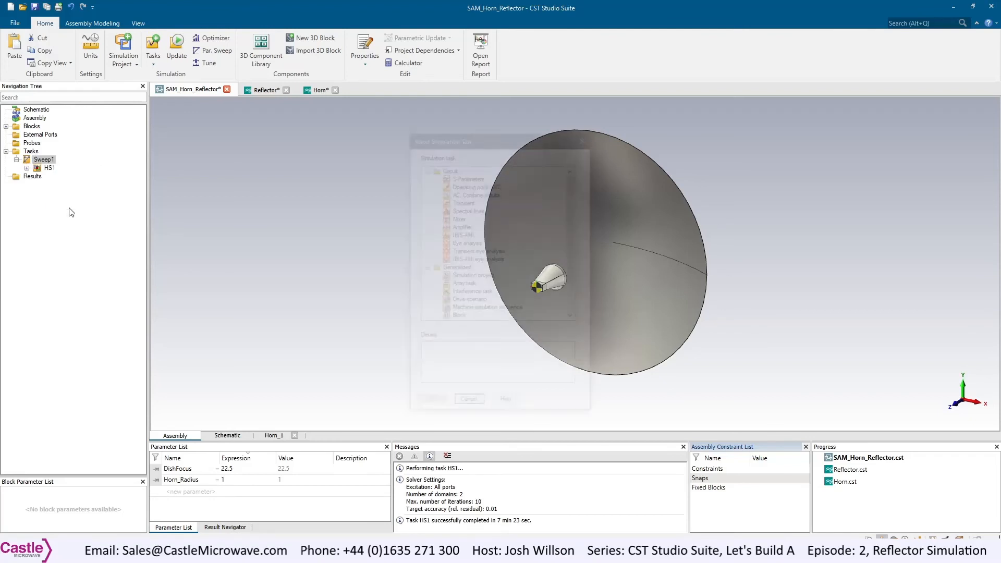
scroll(451, 252, down, 2)
click(454, 318)
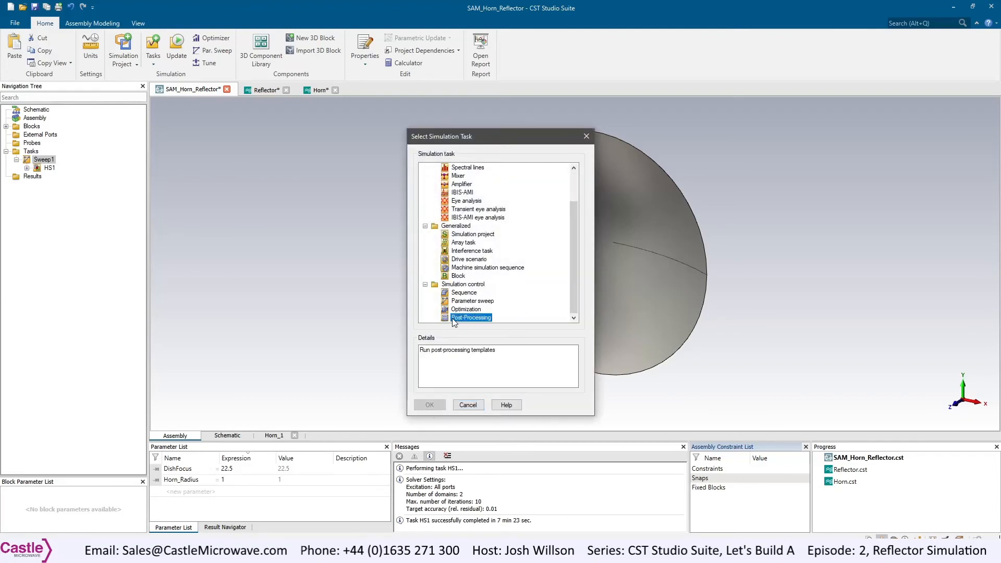
click(430, 405)
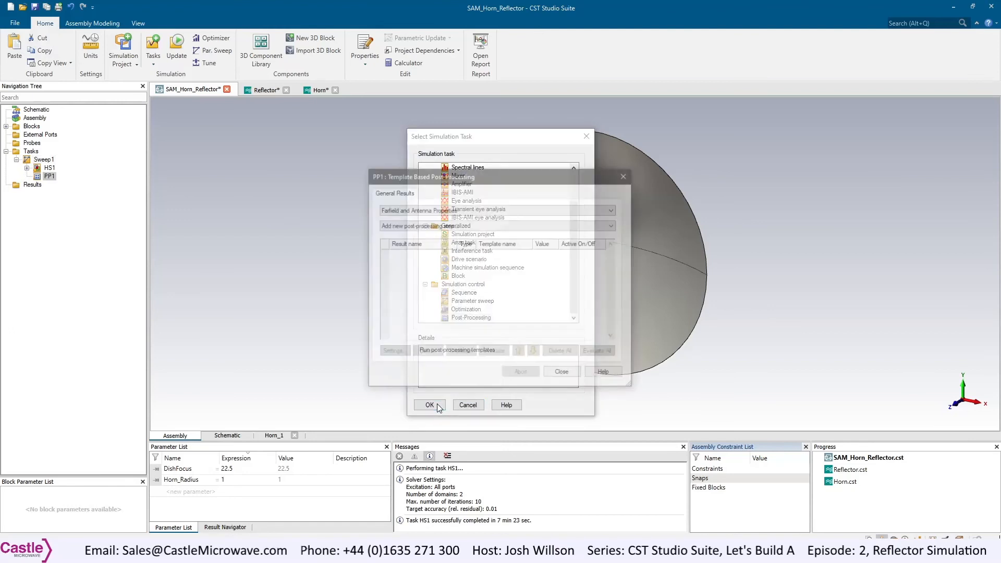
Add a Farfield Result post-processing step from the Farfield and Antenna Properties templates.
click(391, 210)
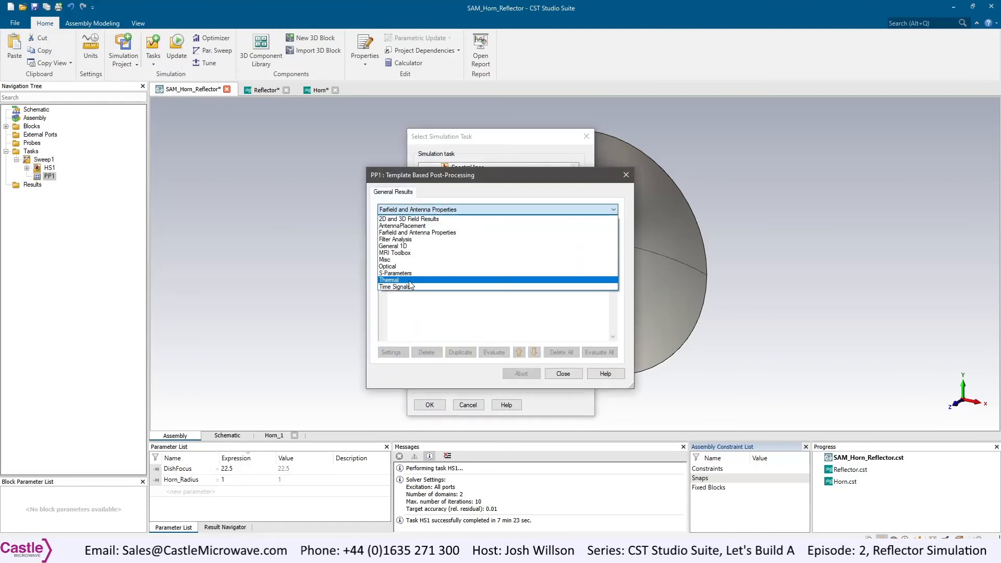
click(406, 239)
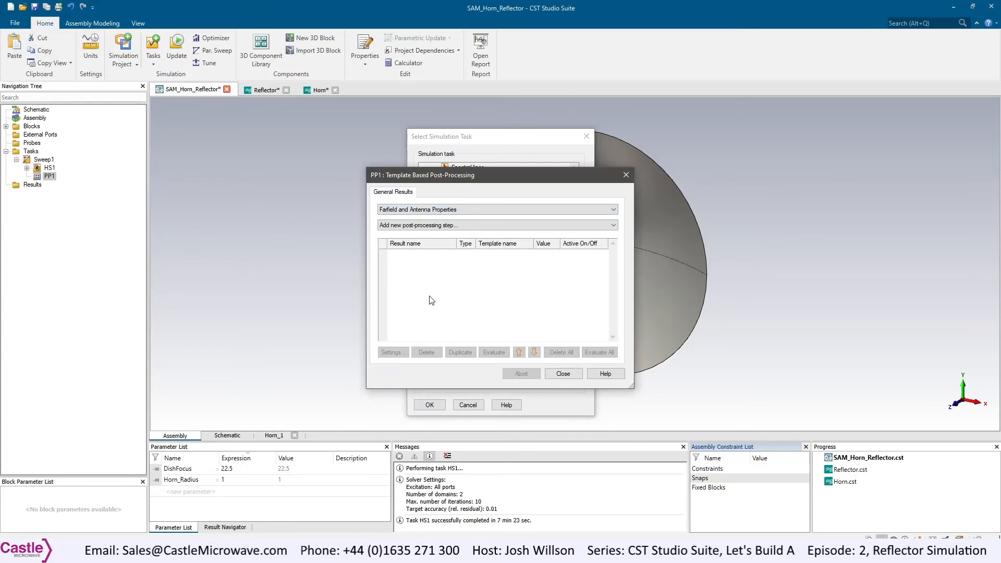
click(425, 225)
click(404, 276)
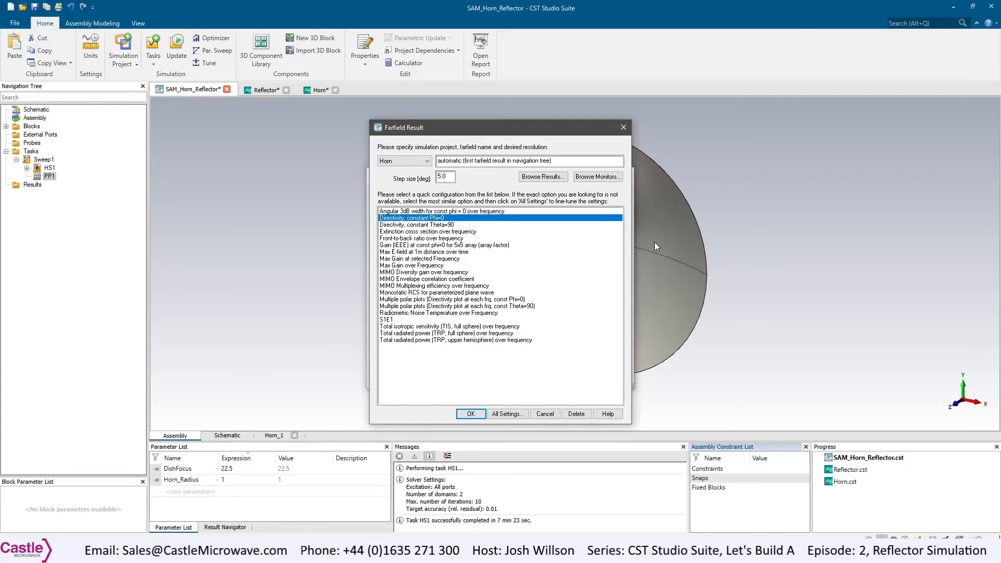
In the full farfield settings, choose the Reflector project's farfield (f=10) [[Horn]1] as the result to evaluate.
click(507, 413)
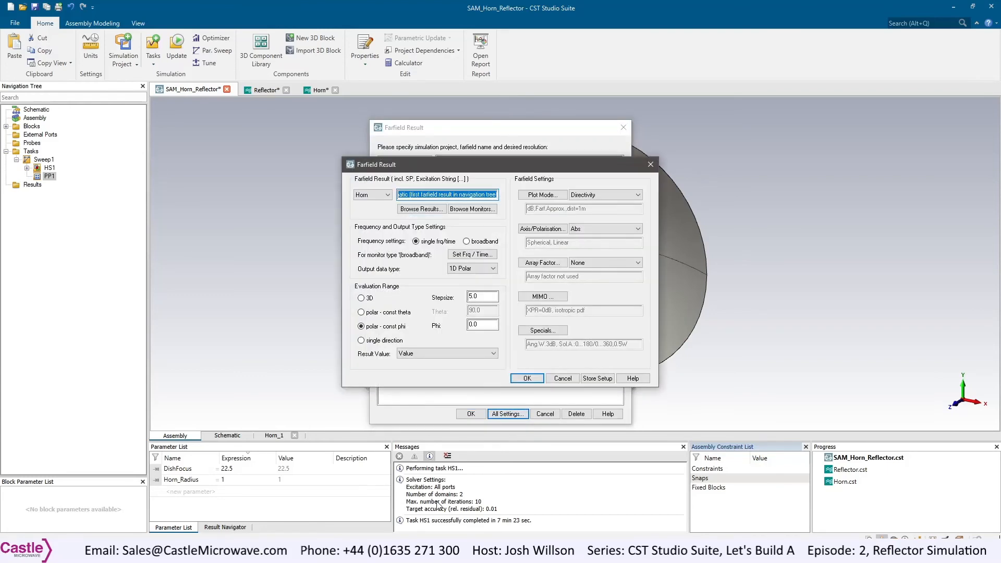
click(365, 196)
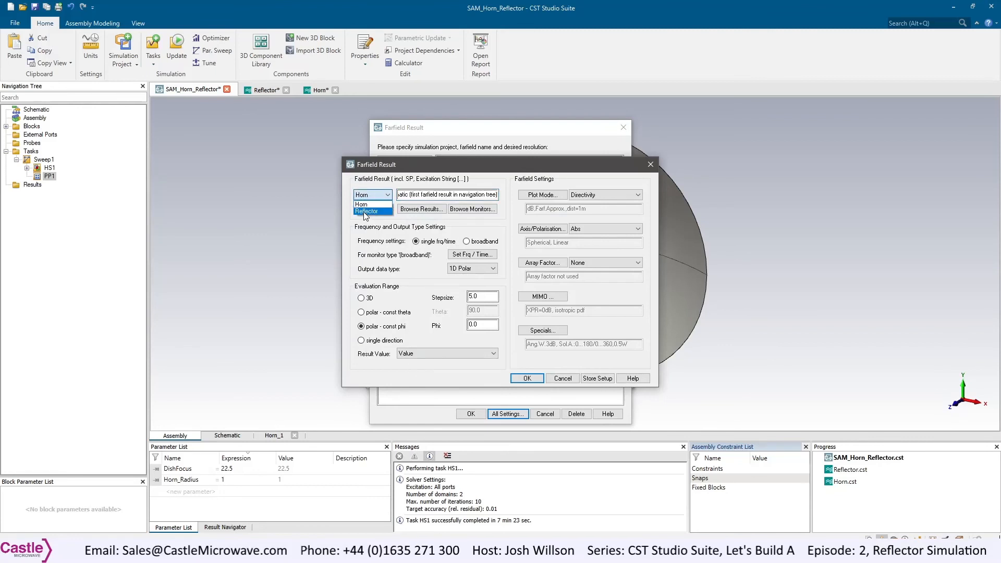
click(365, 211)
click(420, 209)
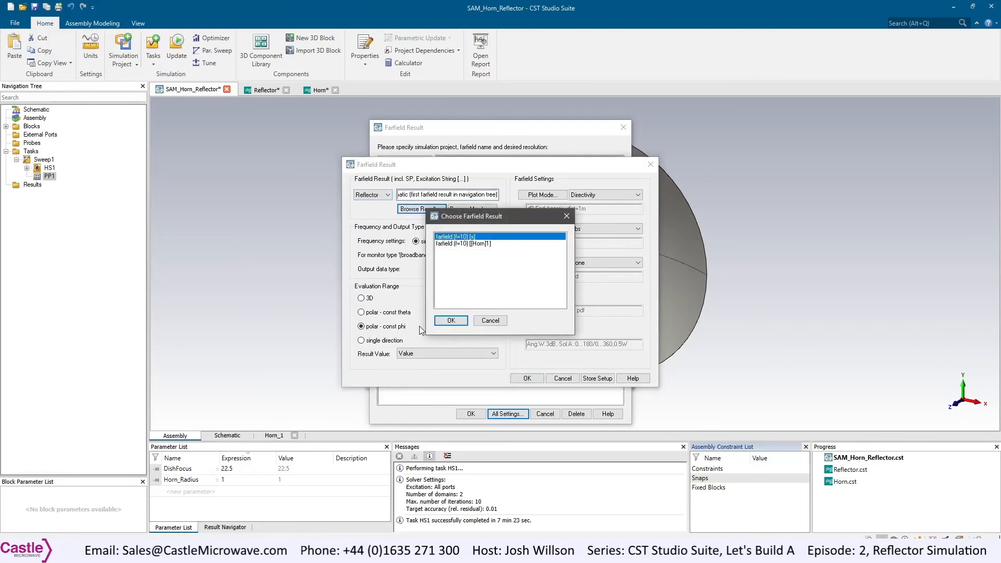
click(446, 244)
click(452, 321)
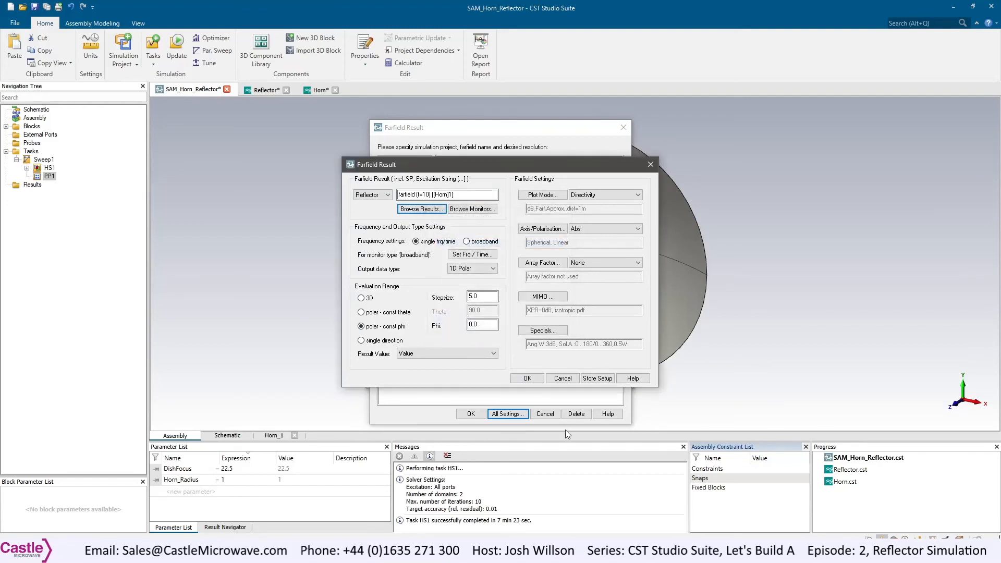
Set the farfield result to 1D Cartesian output, step size 1 and Realized Gain, and finish the post-processing setup.
click(457, 268)
click(460, 297)
double_click(475, 296)
text(1)
click(611, 198)
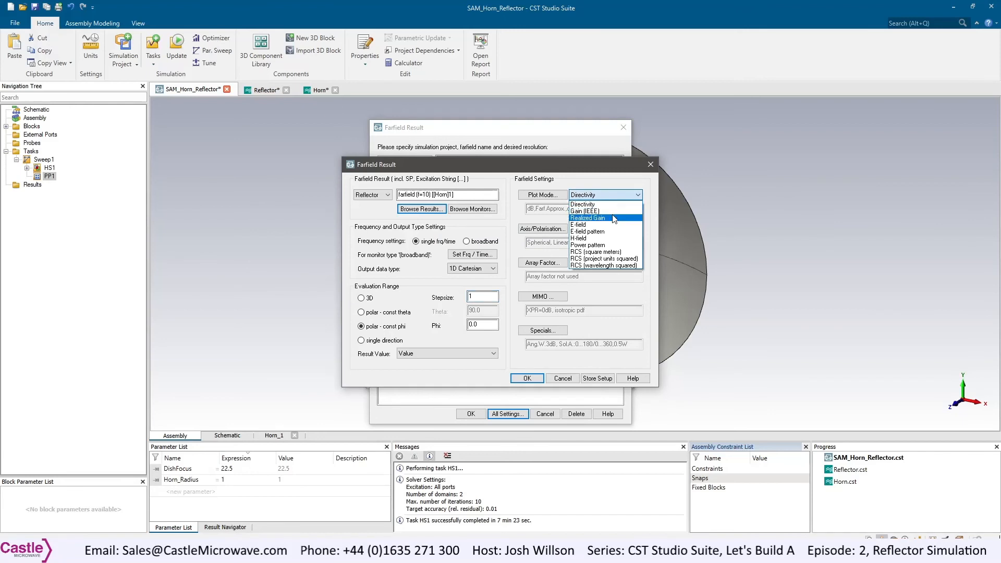
click(614, 218)
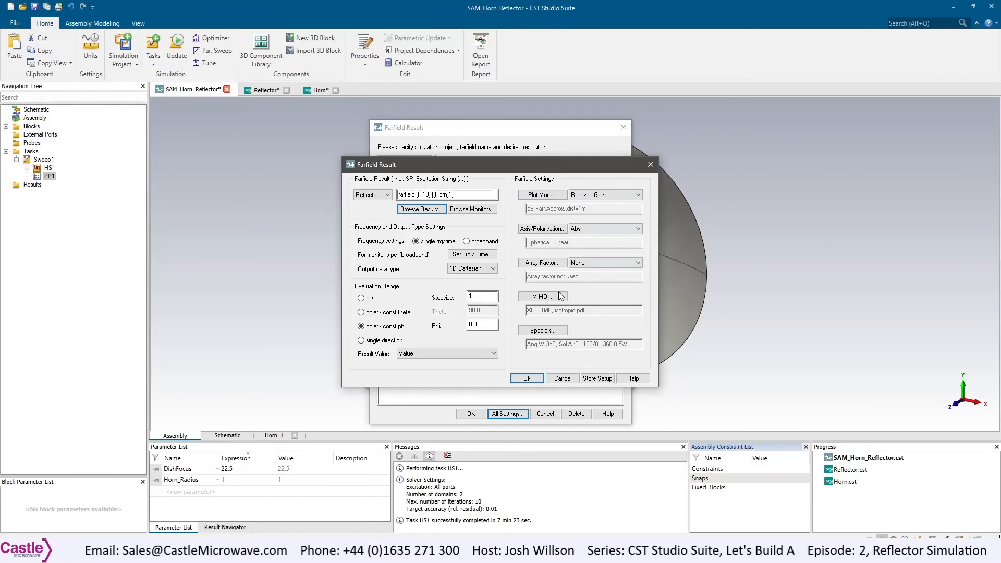
click(526, 378)
click(471, 413)
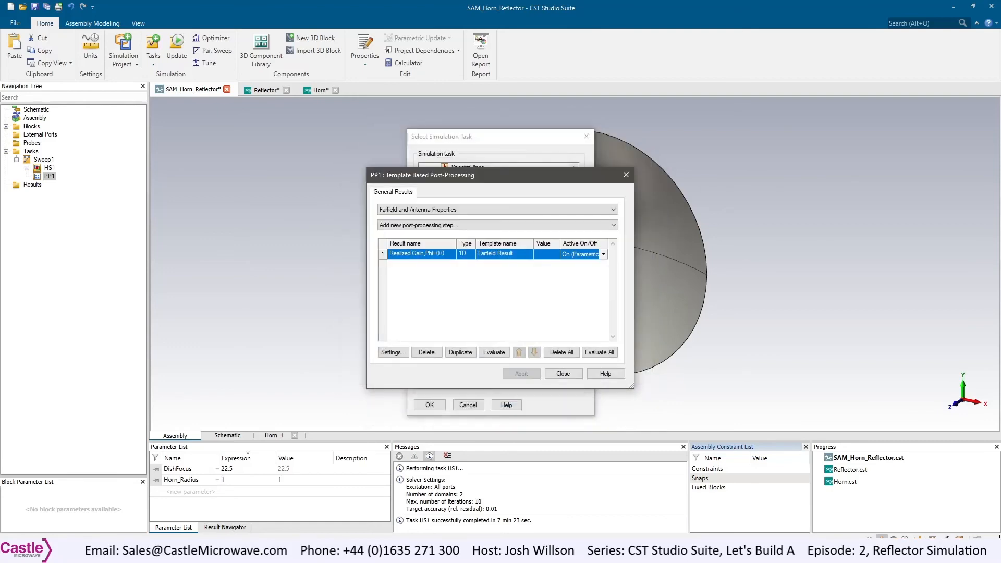
click(563, 374)
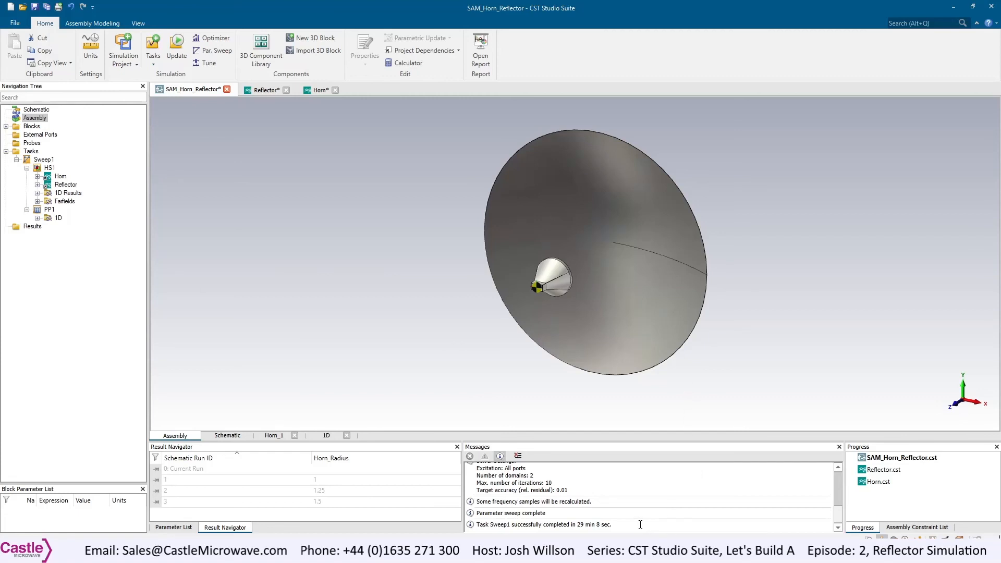
Check the sweep's completion time in the messages and plot the Realized Gain, Phi=0.0 result of PP1.
drag(640, 525, 568, 525)
drag(568, 524, 565, 524)
click(55, 218)
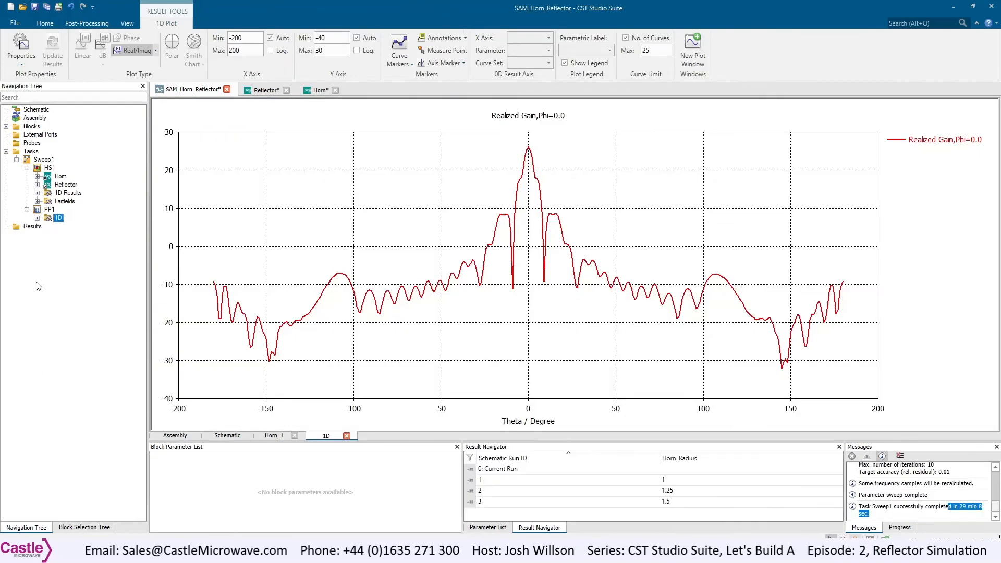
click(37, 218)
click(66, 227)
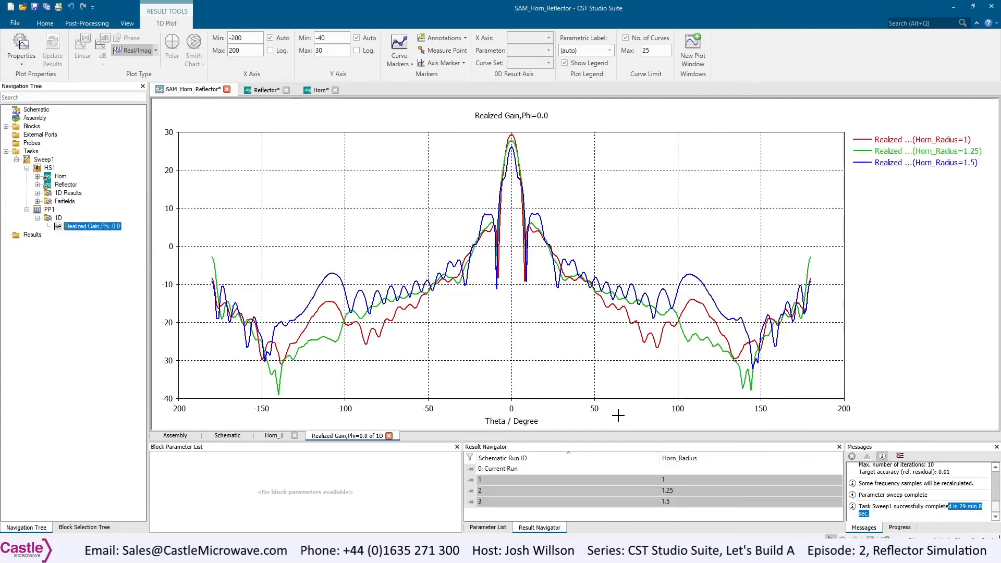
View the realized gain curve for Horn_Radius 1, 1.25 and 1.5 individually, and overlay all three runs for comparison.
click(493, 481)
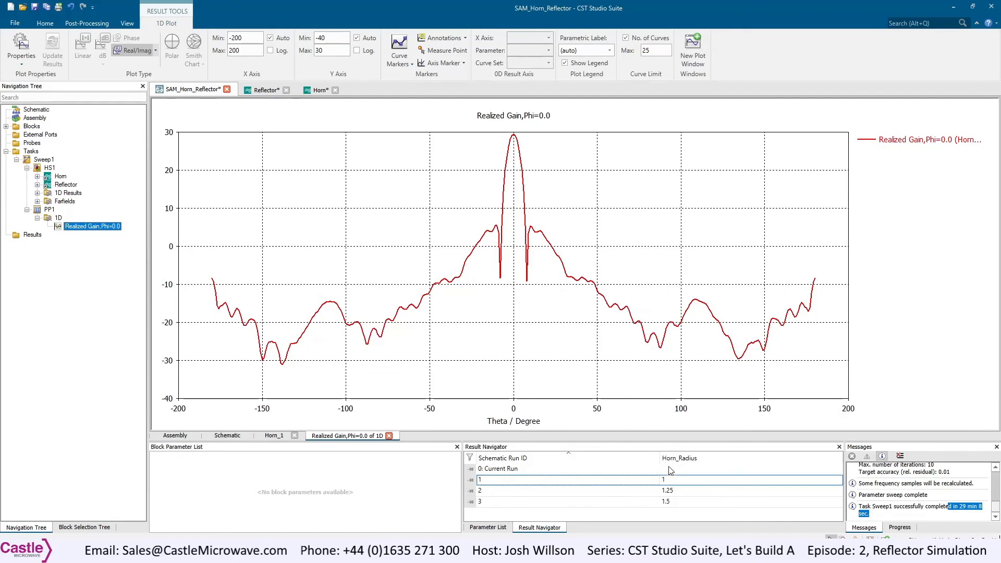
click(674, 491)
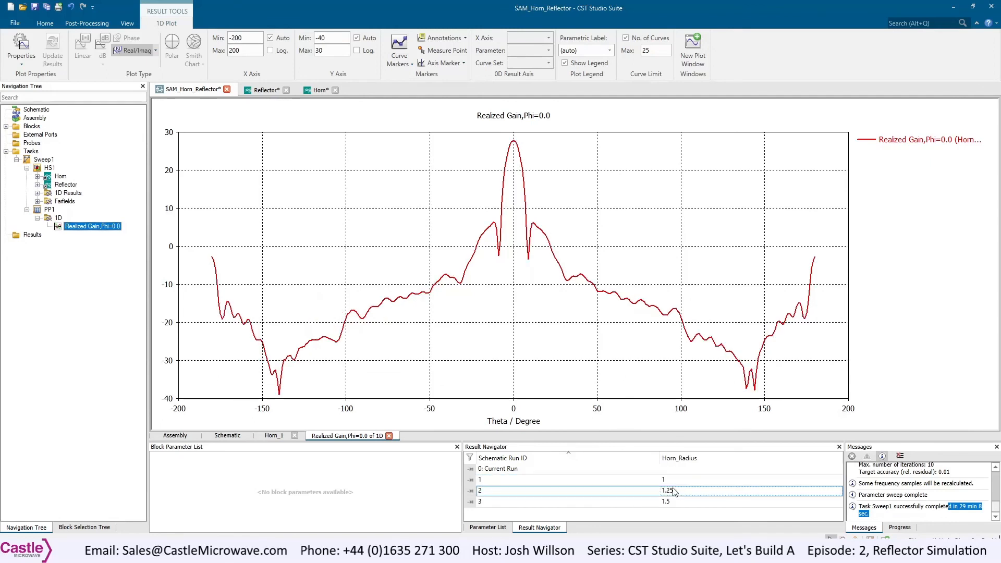
click(654, 503)
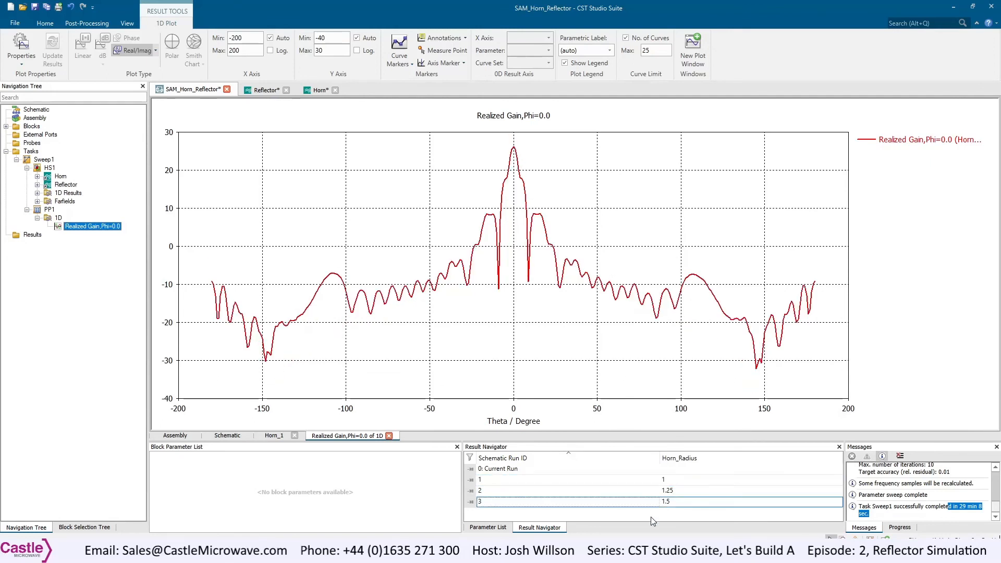
shift+click(561, 482)
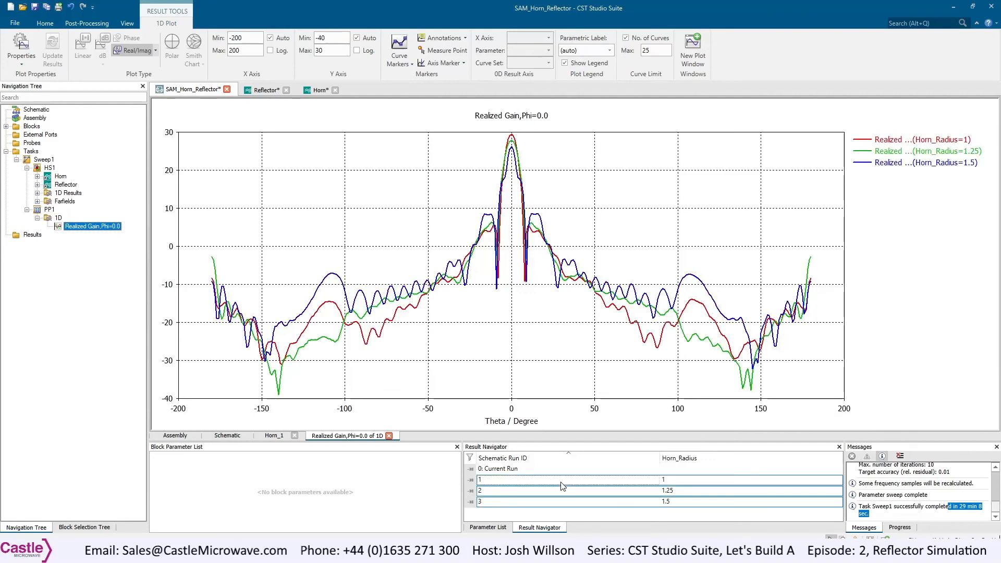